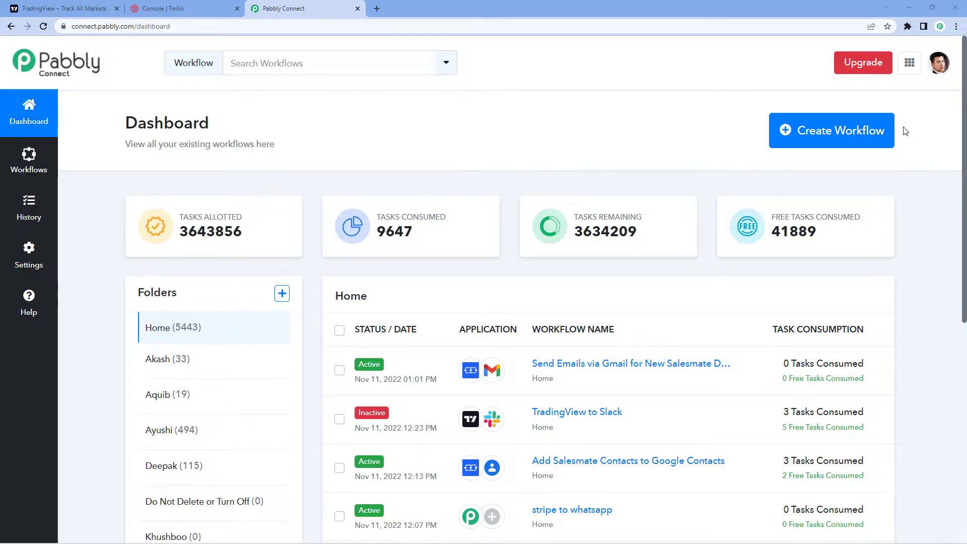
Create a new workflow named "TradingView to Twilio"
{"action": "left_click", "coordinate": [840, 138]}
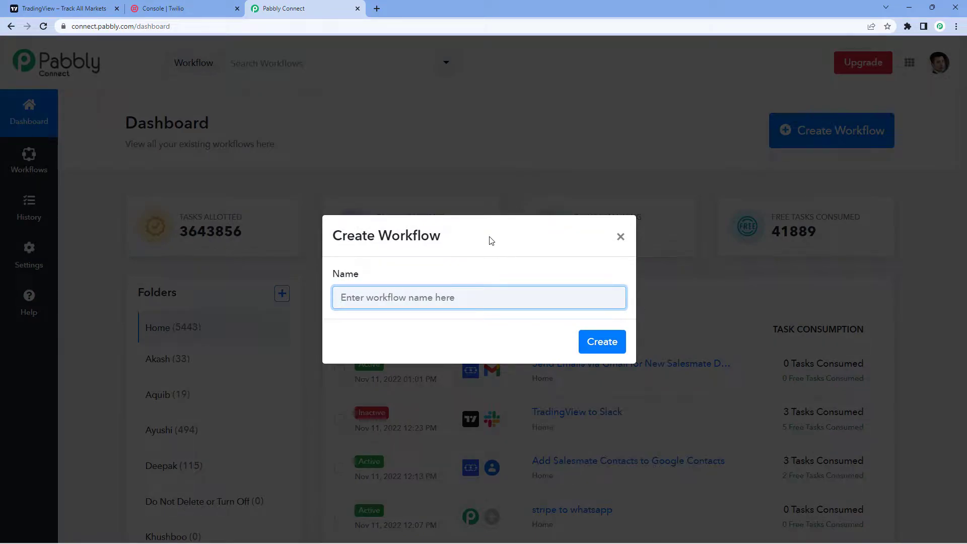
{"action": "type", "text": "TradingView to Twil"}
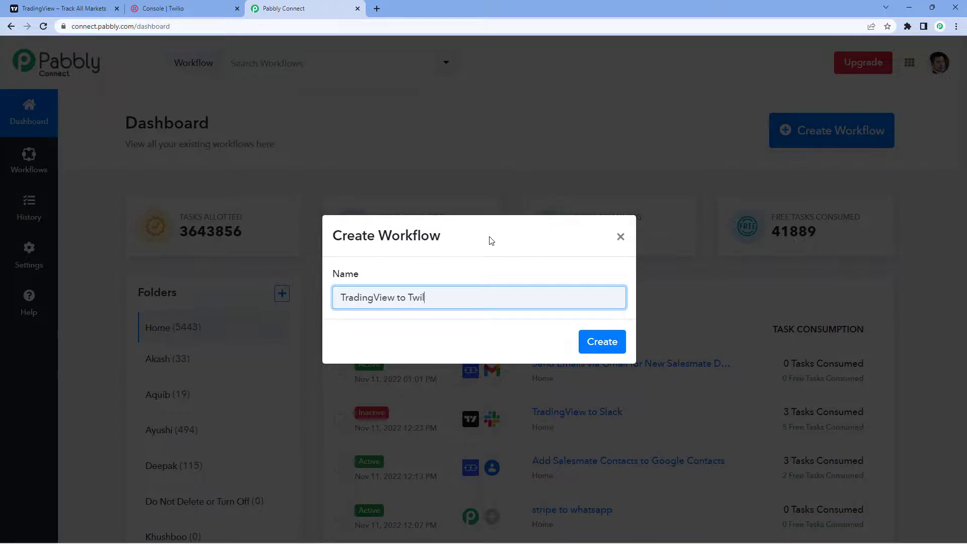
{"action": "left_click", "coordinate": [603, 342]}
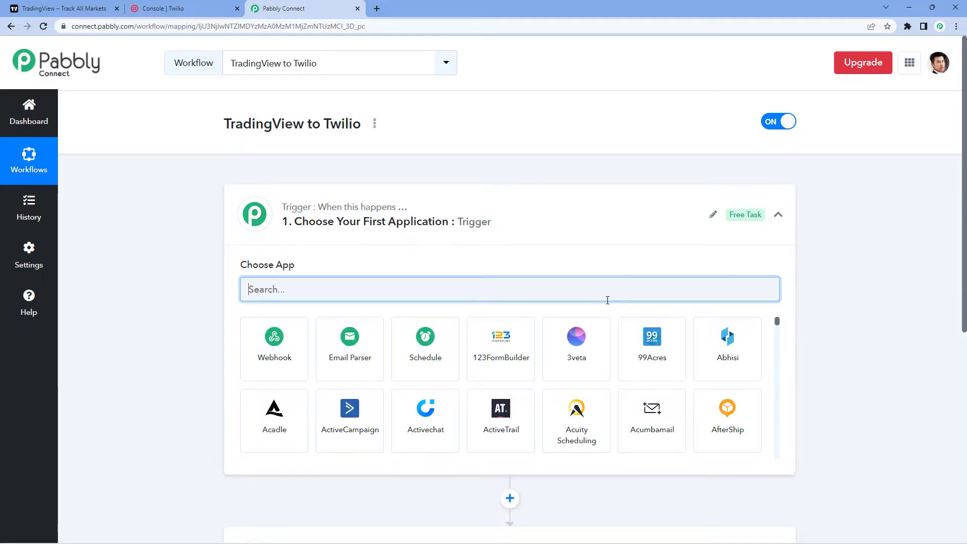
{"action": "left_click", "coordinate": [489, 216]}
{"action": "scroll", "coordinate": [192, 196], "scroll_direction": "down", "scroll_amount": 1}
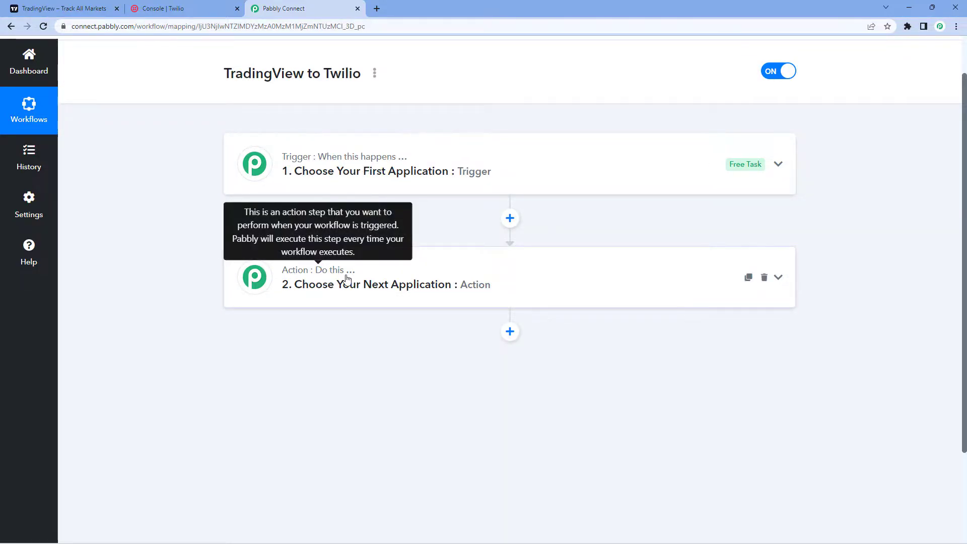
{"action": "left_click", "coordinate": [272, 181]}
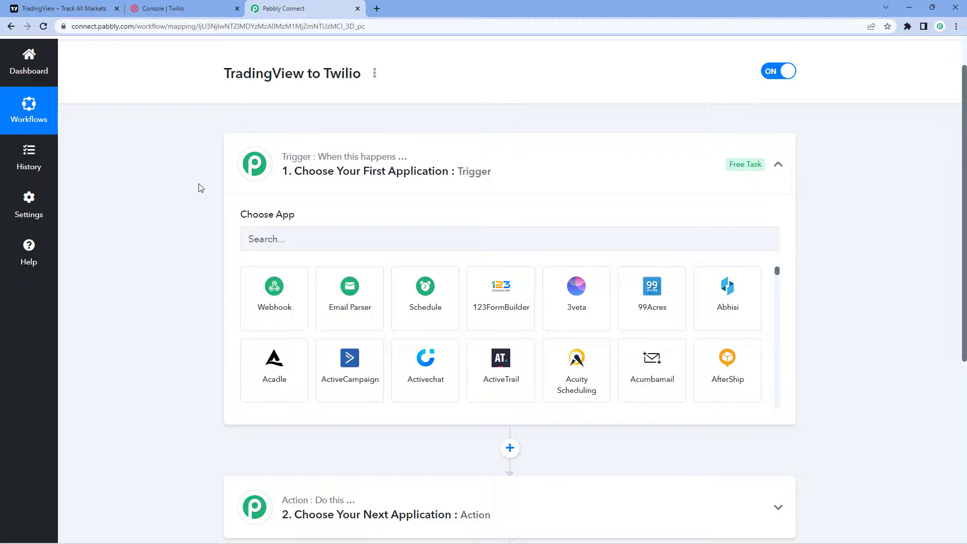
Choose Tradingview as the trigger application and set its trigger event to New Alert
{"action": "scroll", "coordinate": [150, 190], "scroll_direction": "down", "scroll_amount": 1}
{"action": "left_click", "coordinate": [287, 190]}
{"action": "type", "text": "Trad"}
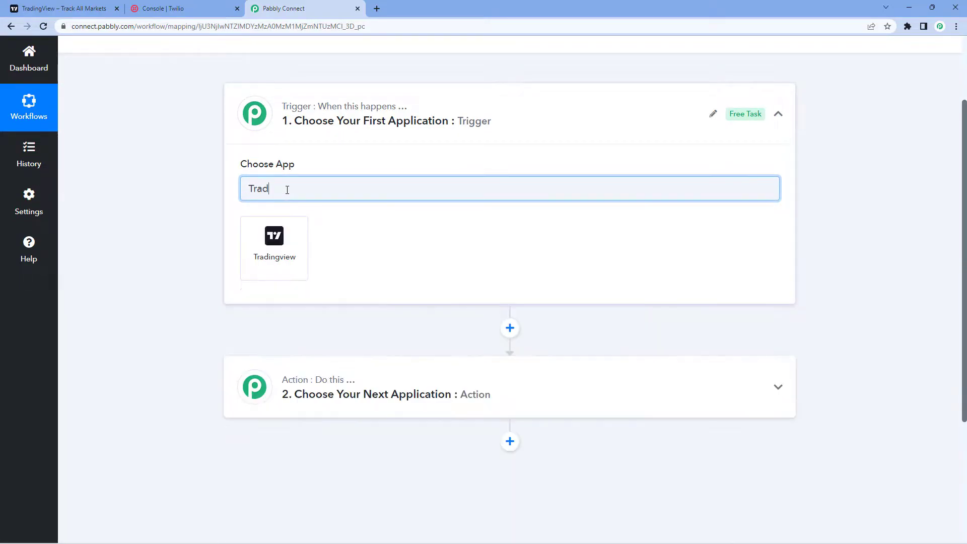
{"action": "left_click", "coordinate": [301, 235]}
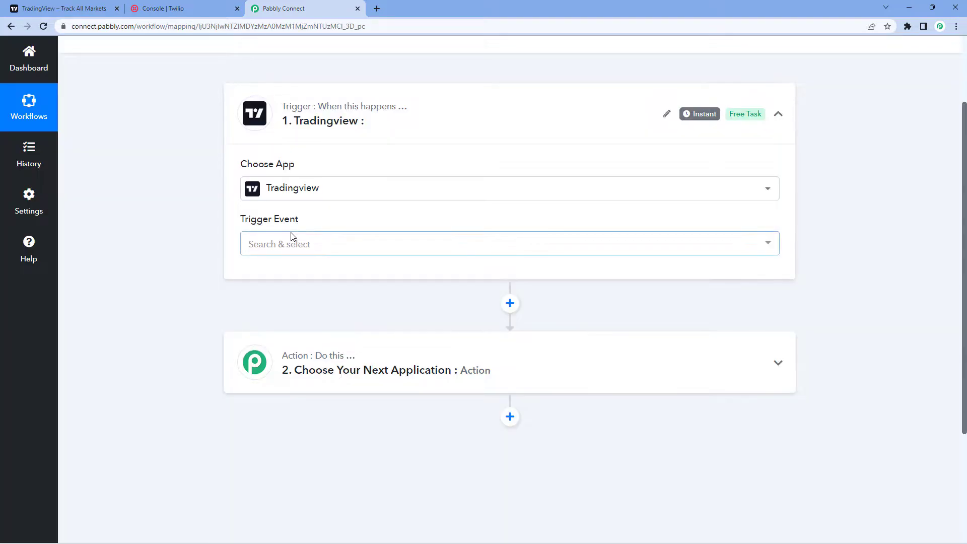
{"action": "left_click", "coordinate": [332, 242]}
{"action": "left_click", "coordinate": [315, 301]}
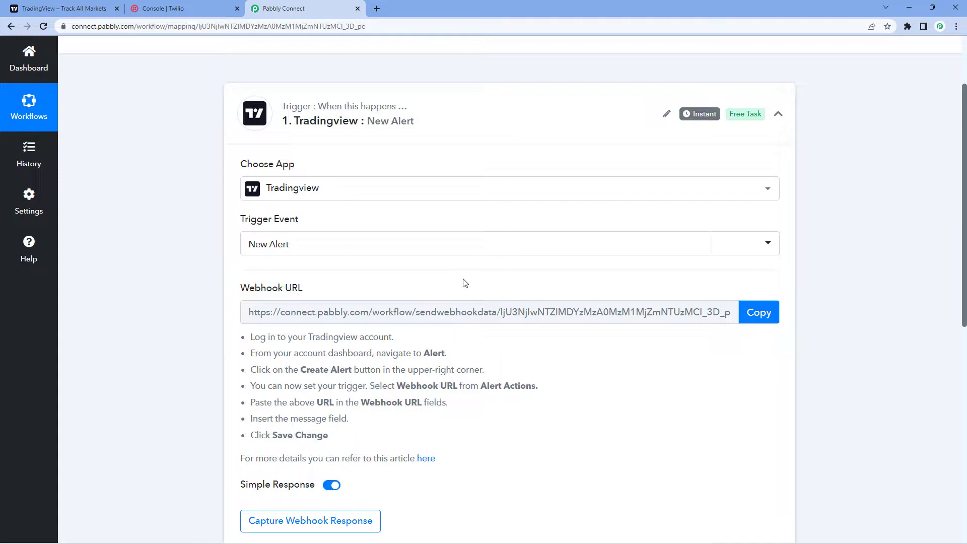
Copy the trigger's webhook URL and review the Tradingview setup instructions beneath it
{"action": "left_click", "coordinate": [759, 313]}
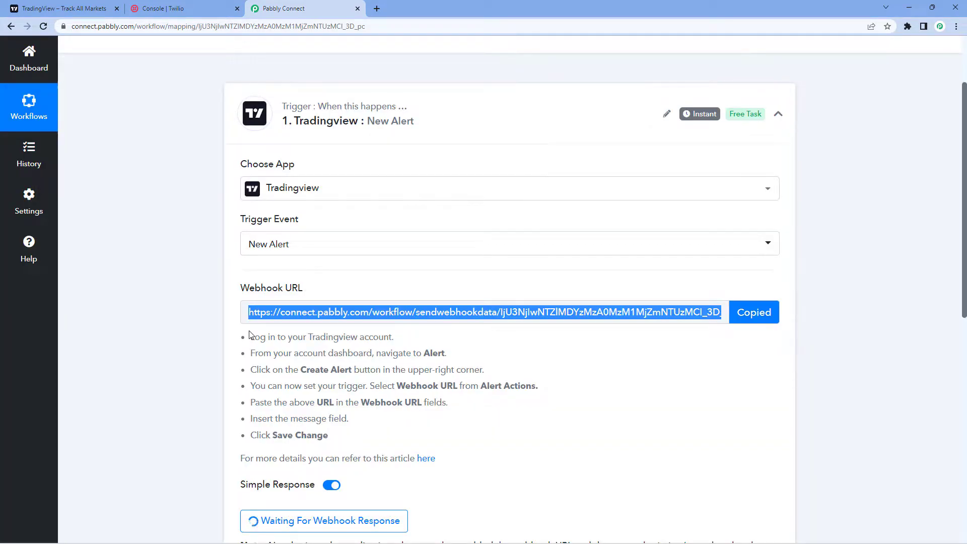
{"action": "left_click_drag", "start_coordinate": [250, 334], "coordinate": [337, 440]}
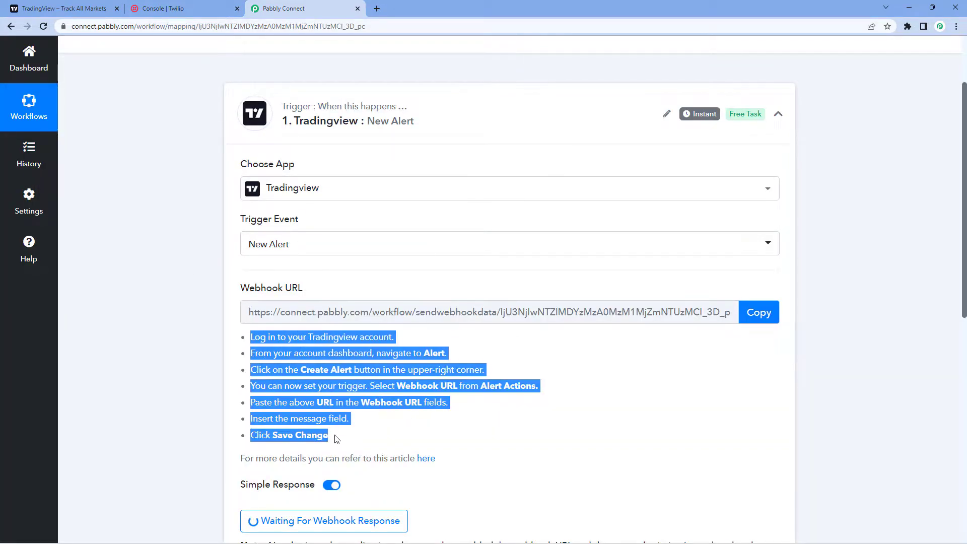
{"action": "left_click", "coordinate": [314, 406]}
Switch to TradingView, open the NIFTY chart and start creating a new alert on it
{"action": "left_click", "coordinate": [73, 6]}
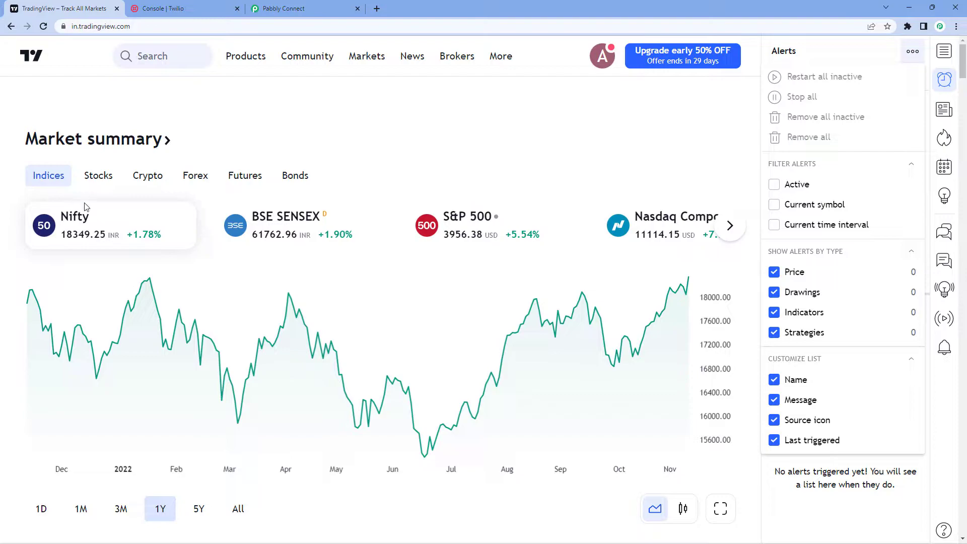
{"action": "left_click", "coordinate": [129, 231]}
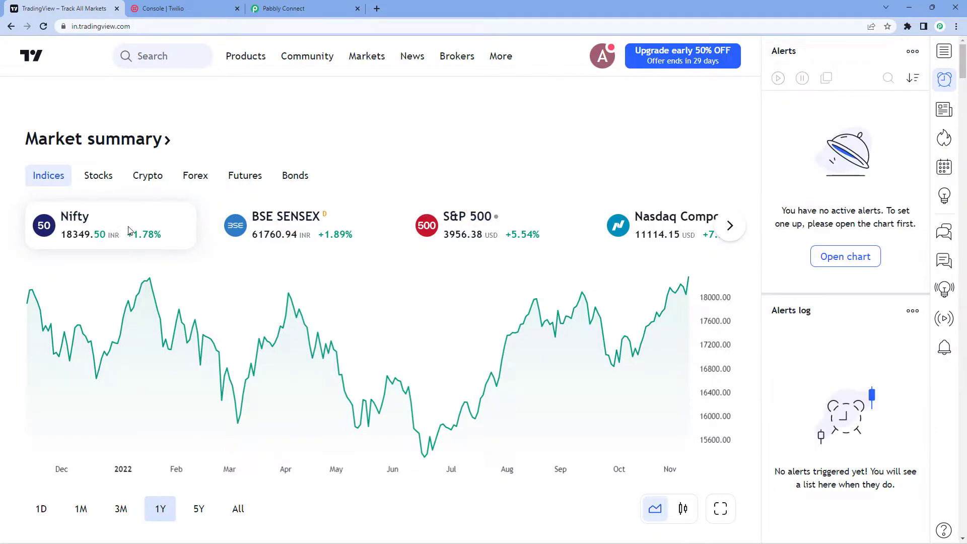
{"action": "left_click", "coordinate": [841, 258]}
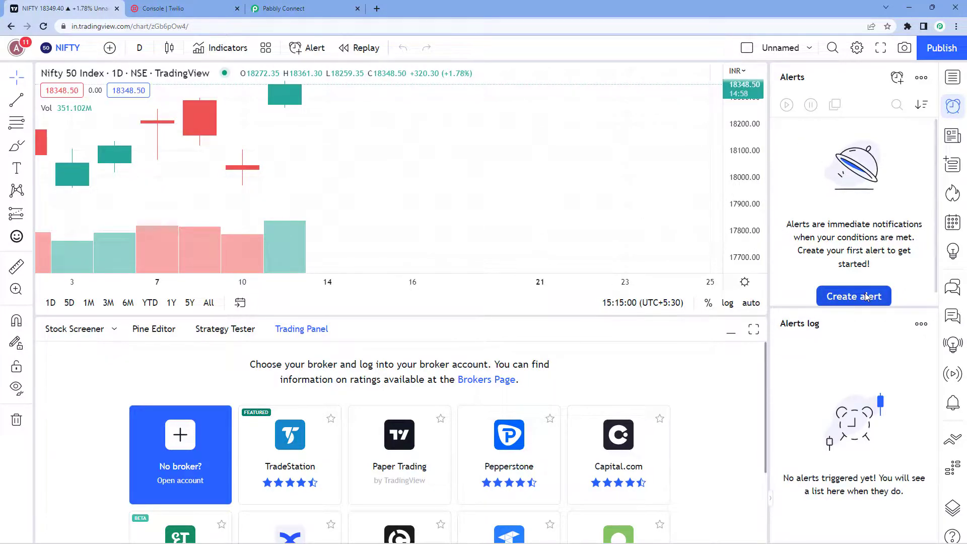
{"action": "left_click", "coordinate": [309, 48]}
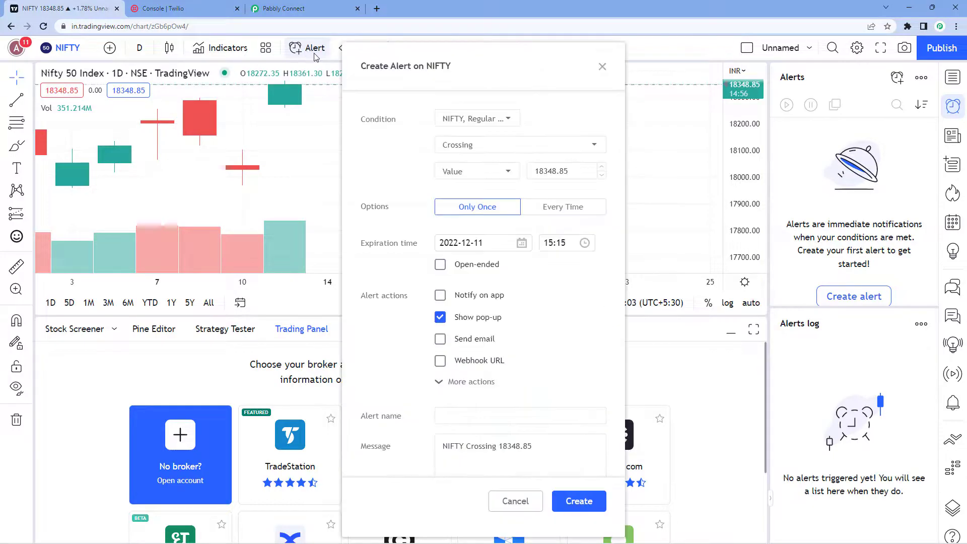
Review the alert condition choices, keeping the NIFTY regular symbol, Crossing and Value
{"action": "left_click", "coordinate": [477, 123]}
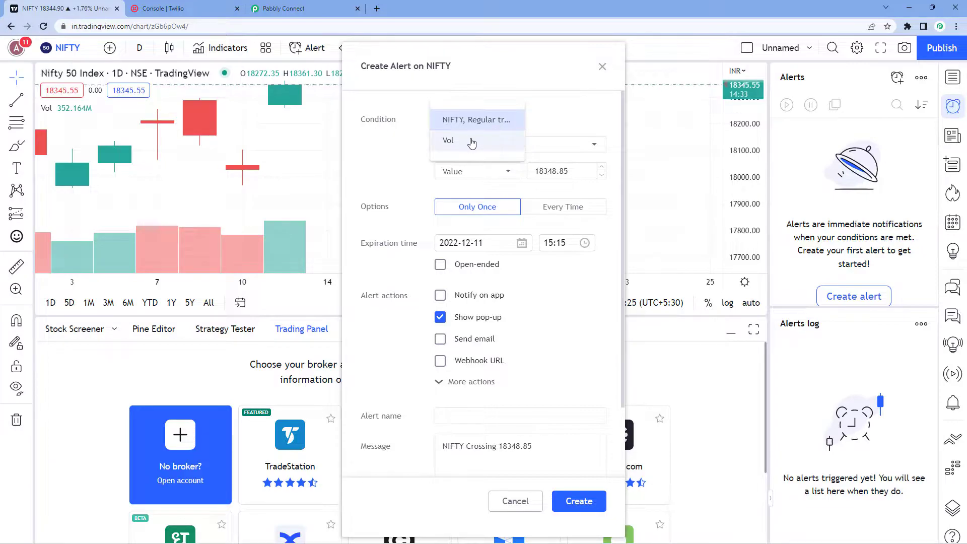
{"action": "left_click", "coordinate": [446, 122]}
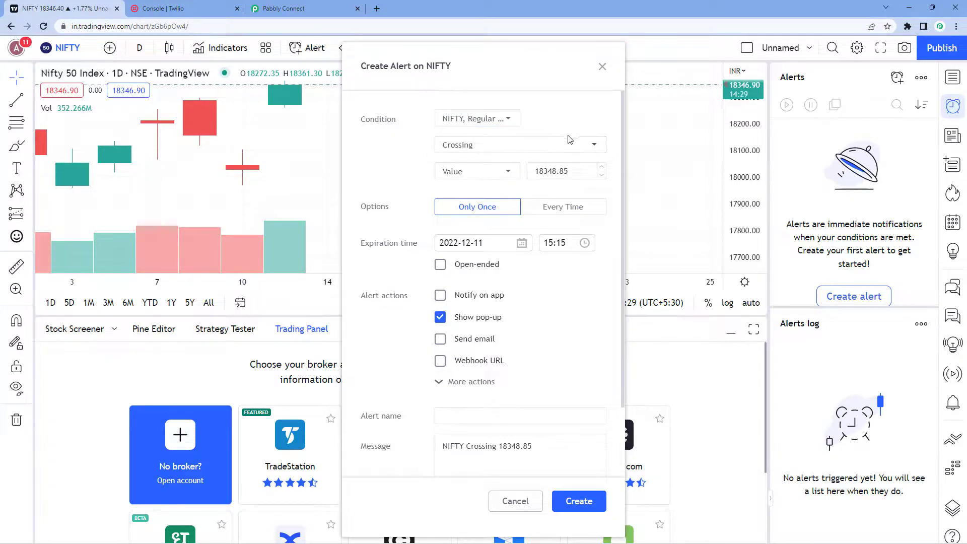
{"action": "left_click", "coordinate": [512, 146]}
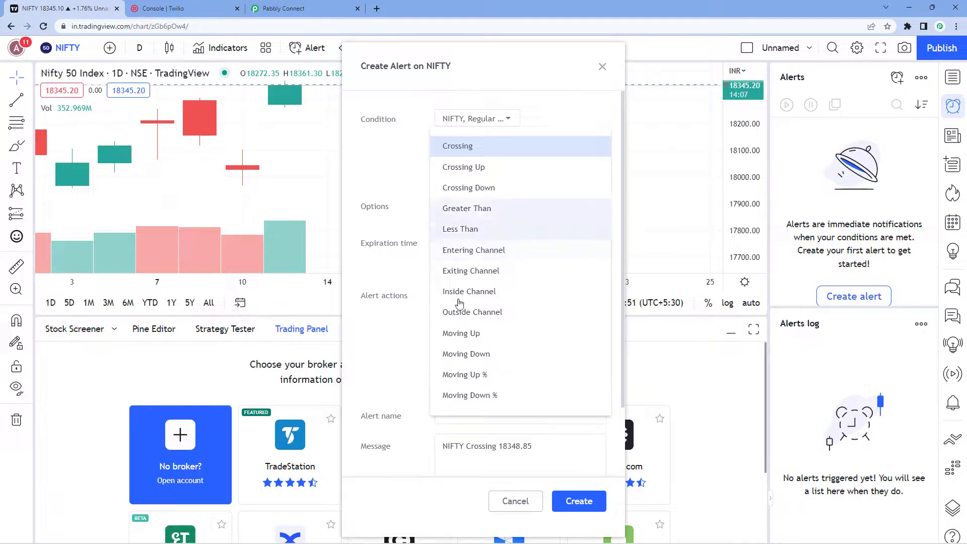
{"action": "left_click", "coordinate": [398, 173]}
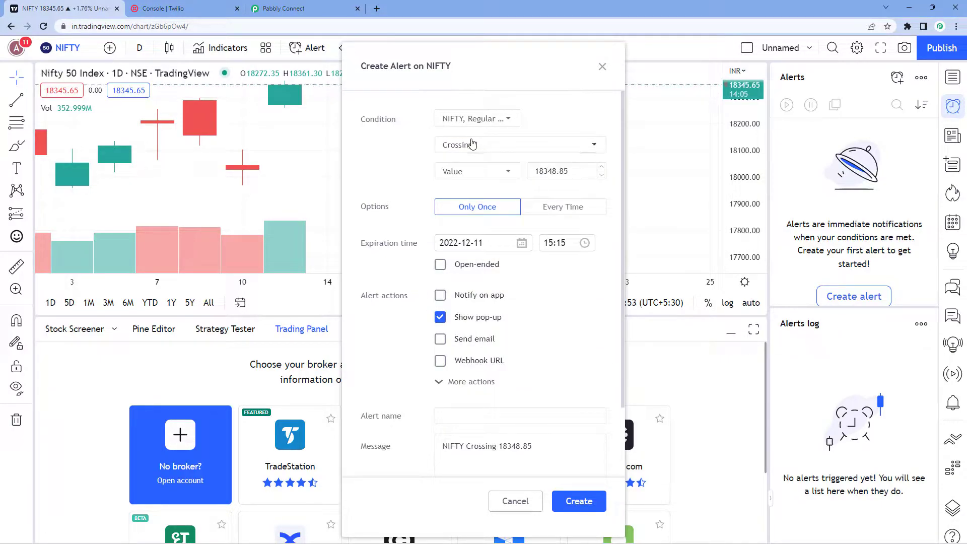
{"action": "left_click", "coordinate": [506, 172]}
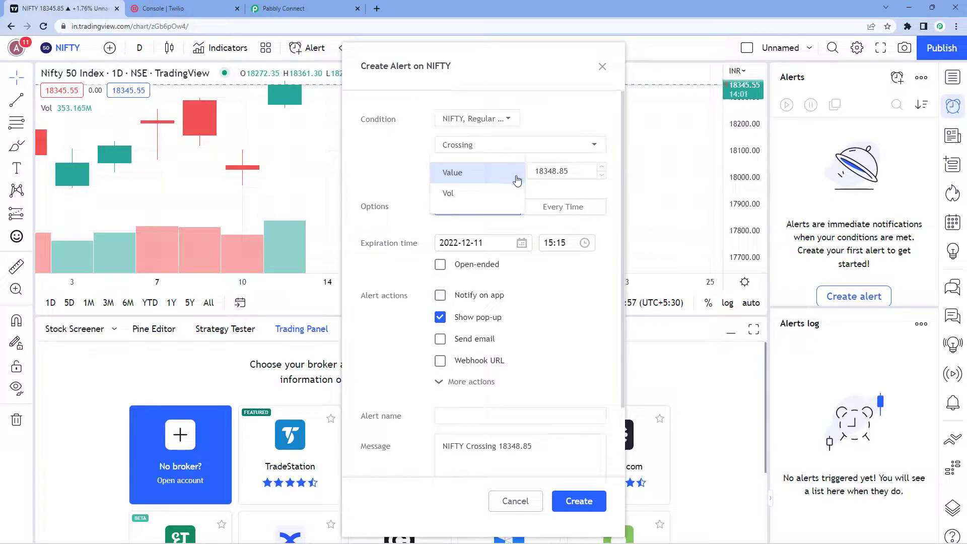
{"action": "left_click", "coordinate": [430, 170]}
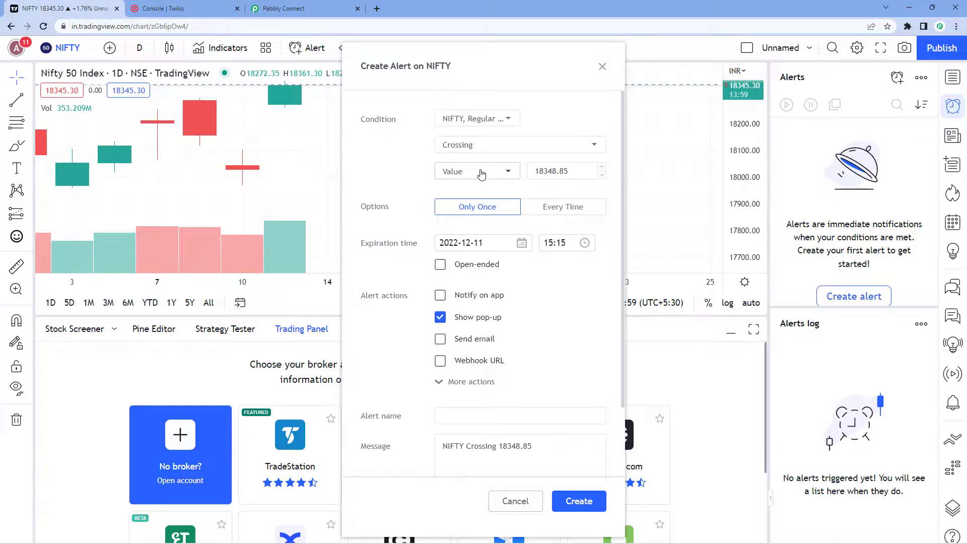
Set the alert's crossing value to 18345.00 and make it trigger Every Time
{"action": "left_click", "coordinate": [553, 172]}
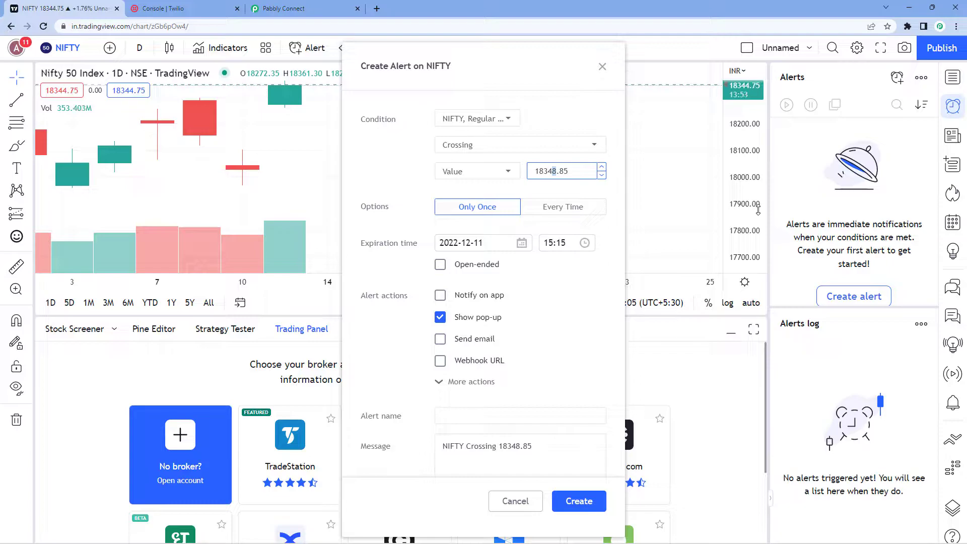
{"action": "left_click", "coordinate": [596, 167]}
{"action": "type", "text": "00"}
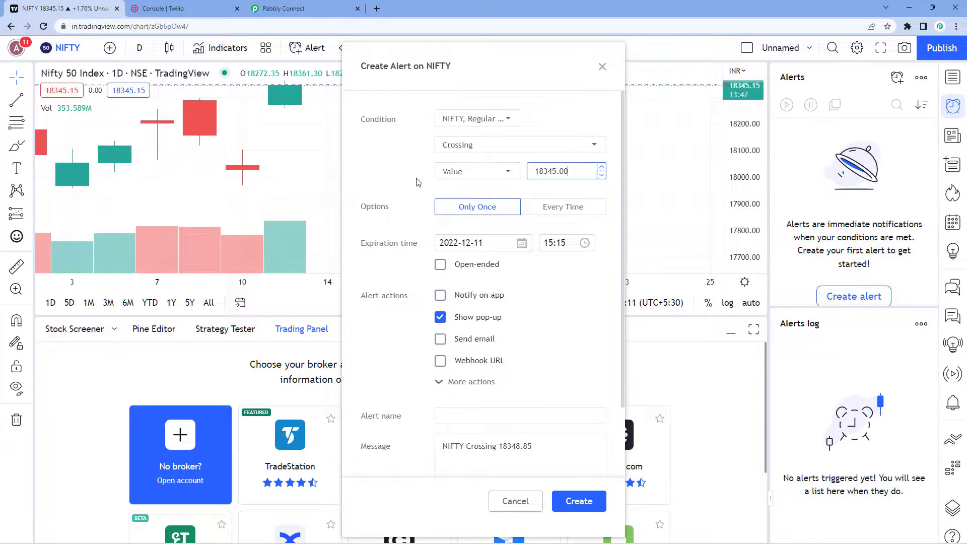
{"action": "left_click", "coordinate": [419, 183]}
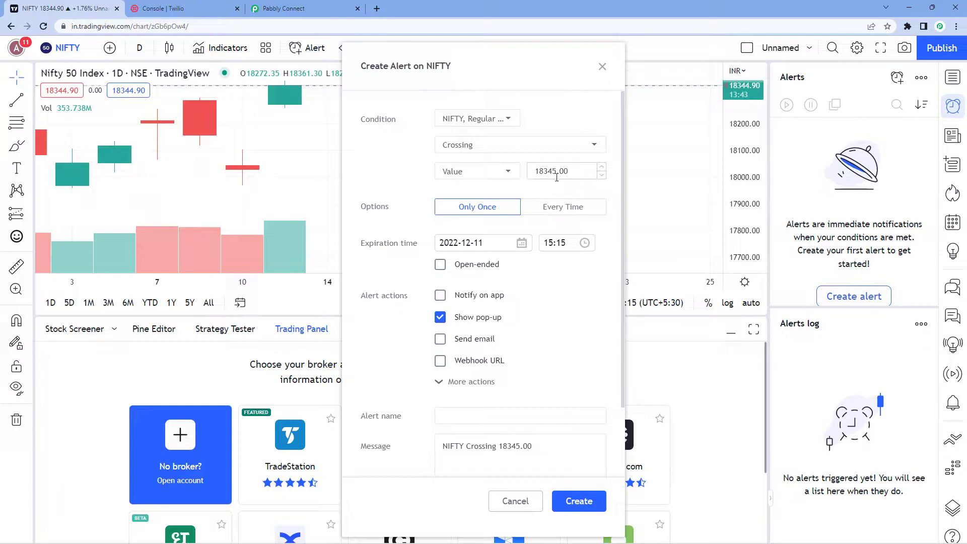
{"action": "left_click", "coordinate": [575, 173]}
{"action": "left_click", "coordinate": [532, 171]}
{"action": "left_click", "coordinate": [568, 212]}
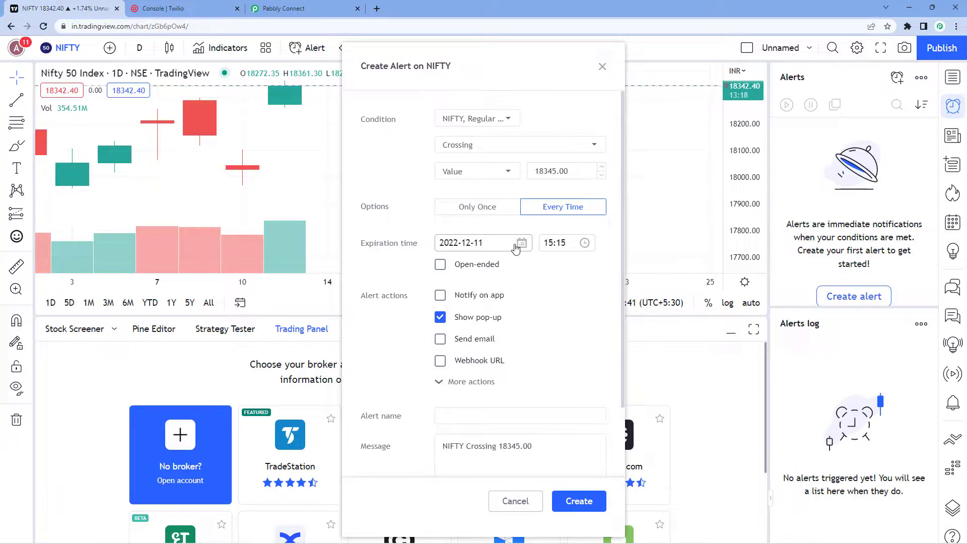
Set the alert's expiration time to 15:30, keeping the expiration date 2022-12-11
{"action": "left_click", "coordinate": [561, 243]}
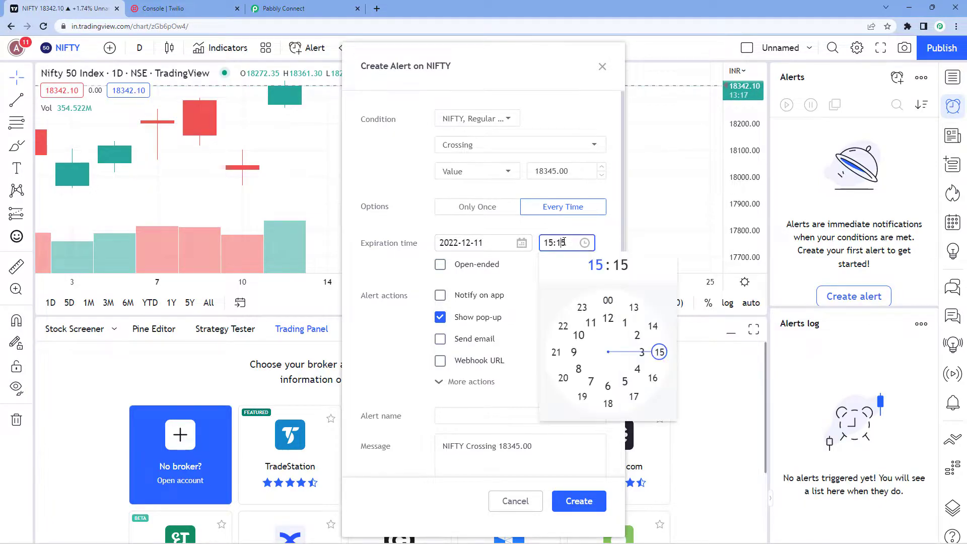
{"action": "left_click", "coordinate": [659, 351]}
{"action": "left_click", "coordinate": [666, 357]}
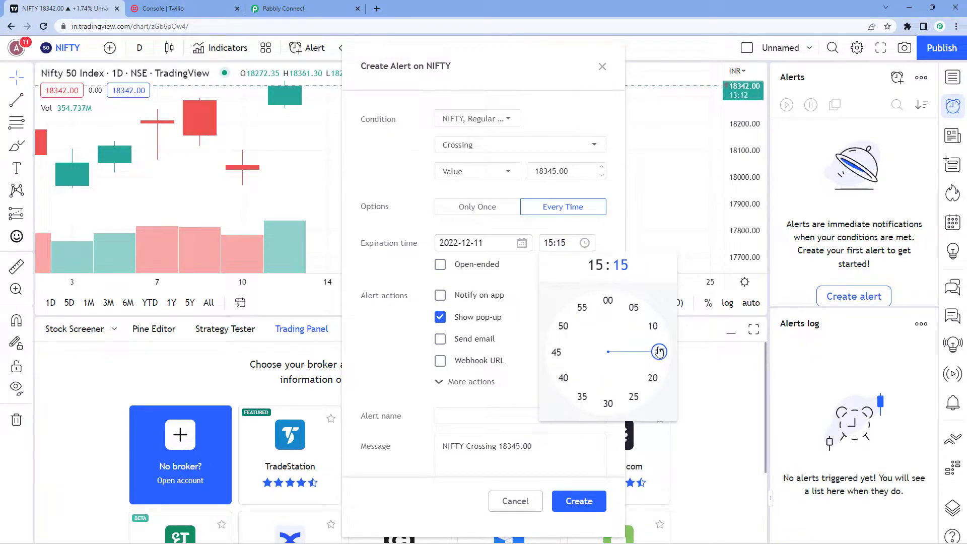
{"action": "left_click", "coordinate": [660, 352]}
{"action": "left_click", "coordinate": [613, 414]}
{"action": "left_click", "coordinate": [609, 403]}
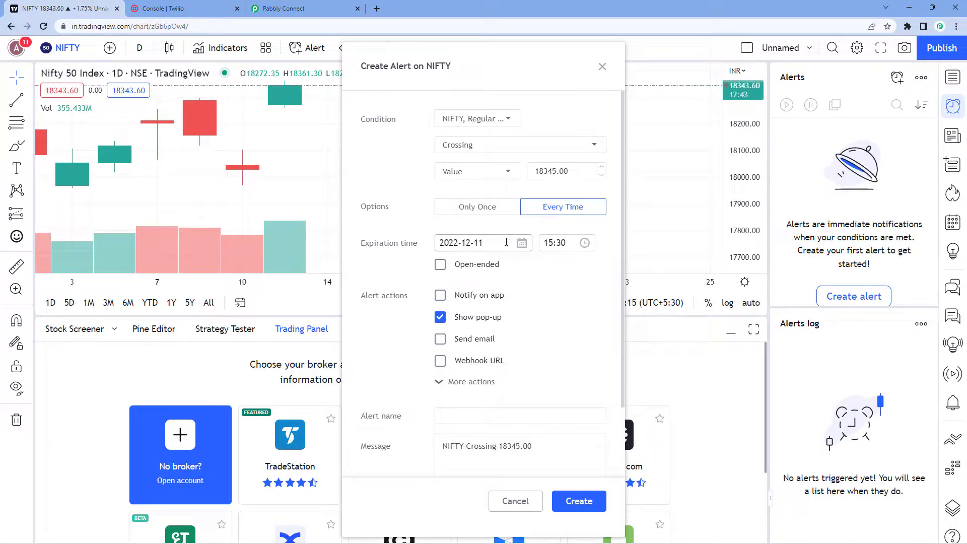
{"action": "left_click_drag", "start_coordinate": [506, 242], "coordinate": [436, 243]}
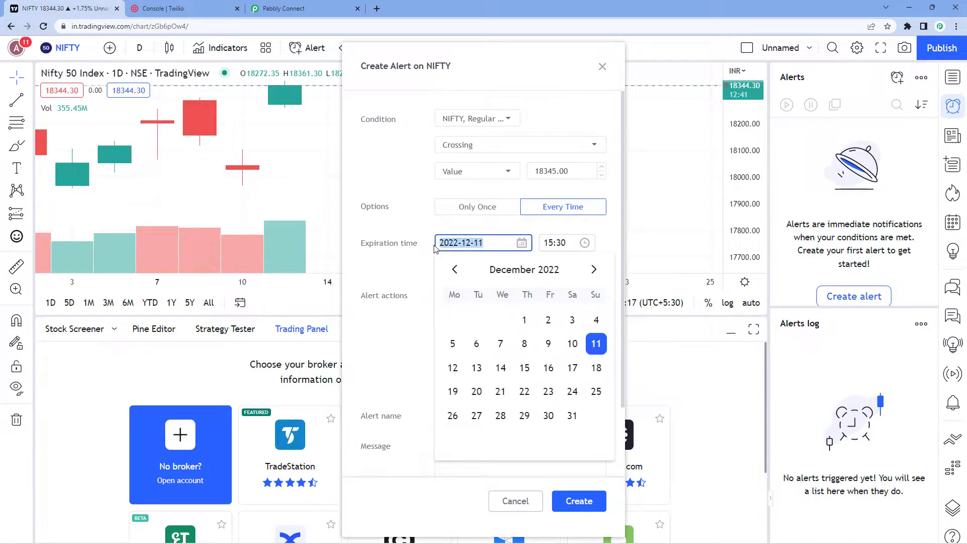
{"action": "left_click", "coordinate": [540, 233]}
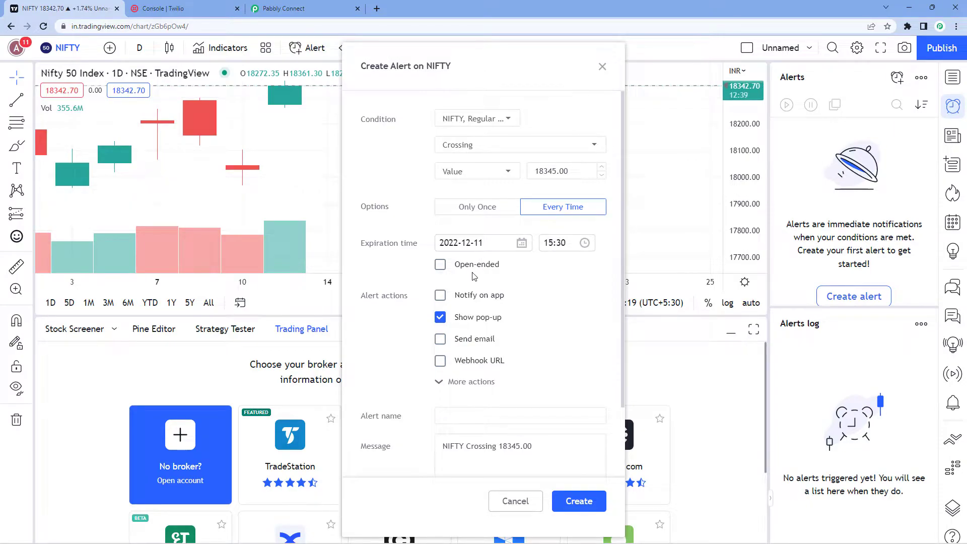
Enable the alert's Webhook URL action and fill it with the webhook URL copied from the Pabbly Connect trigger
{"action": "scroll", "coordinate": [475, 277], "scroll_direction": "down", "scroll_amount": 1}
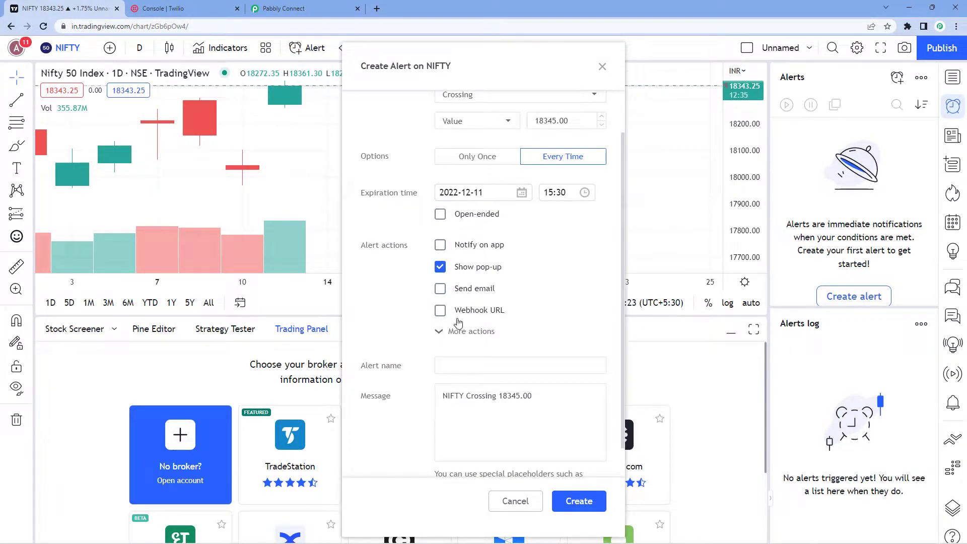
{"action": "left_click", "coordinate": [439, 315]}
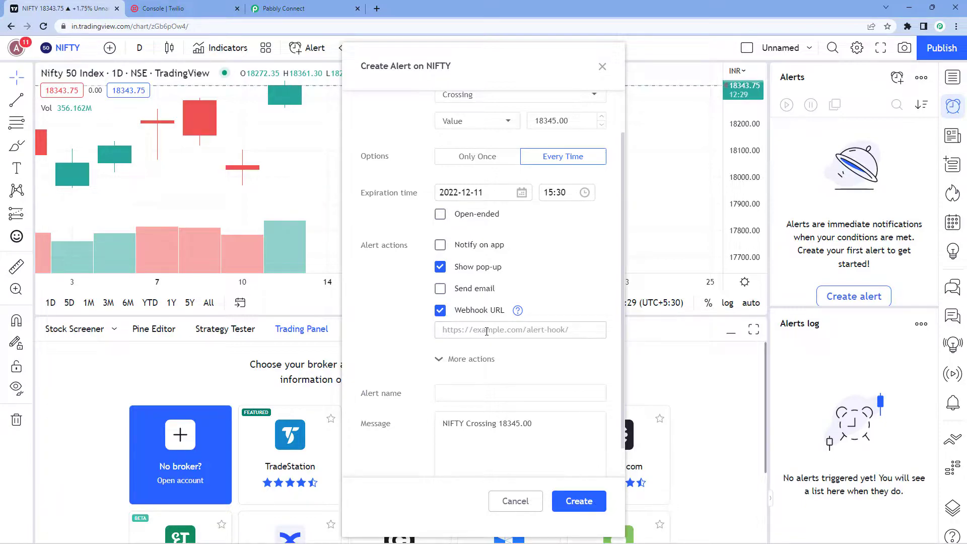
{"action": "left_click", "coordinate": [284, 8]}
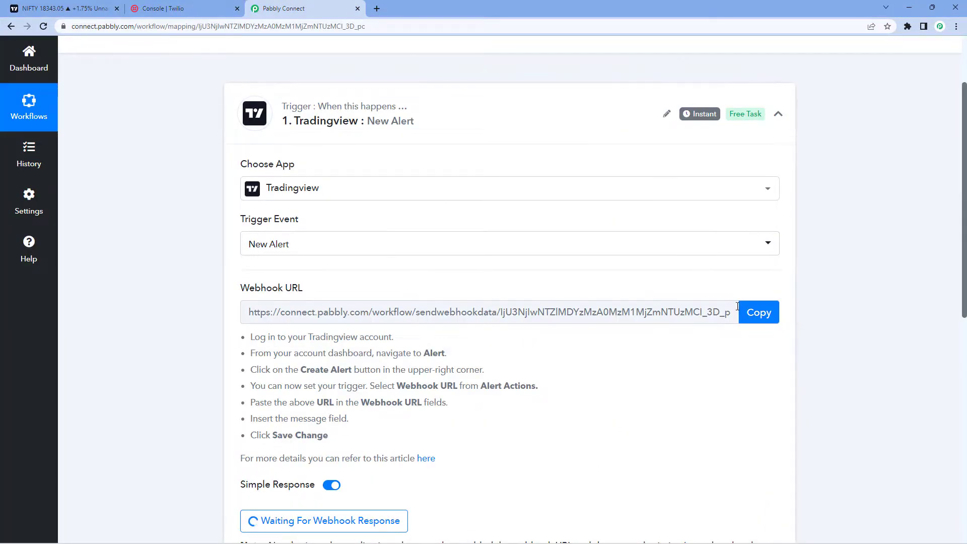
{"action": "left_click", "coordinate": [755, 320]}
{"action": "left_click", "coordinate": [63, 8]}
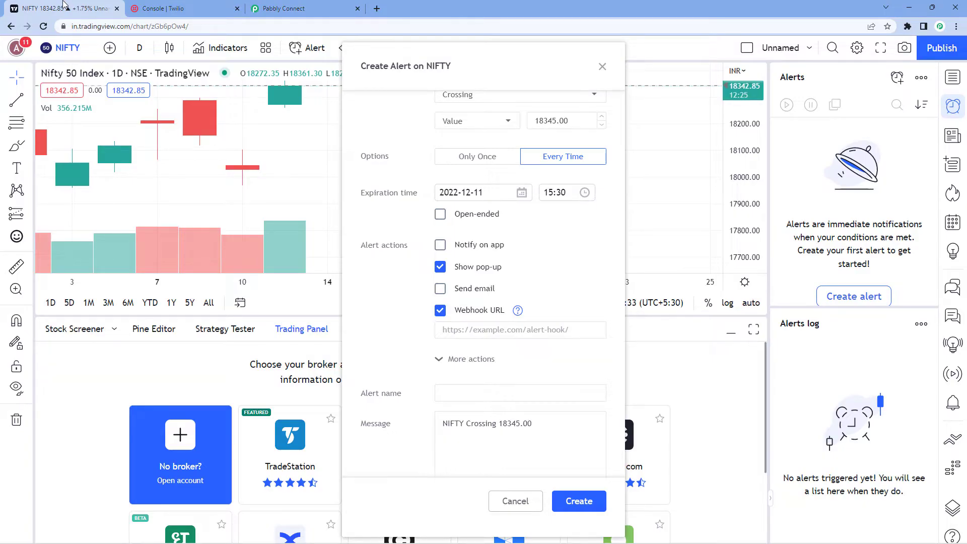
{"action": "right_click", "coordinate": [454, 330]}
{"action": "left_click", "coordinate": [488, 412]}
{"action": "scroll", "coordinate": [416, 355], "scroll_direction": "down", "scroll_amount": 1}
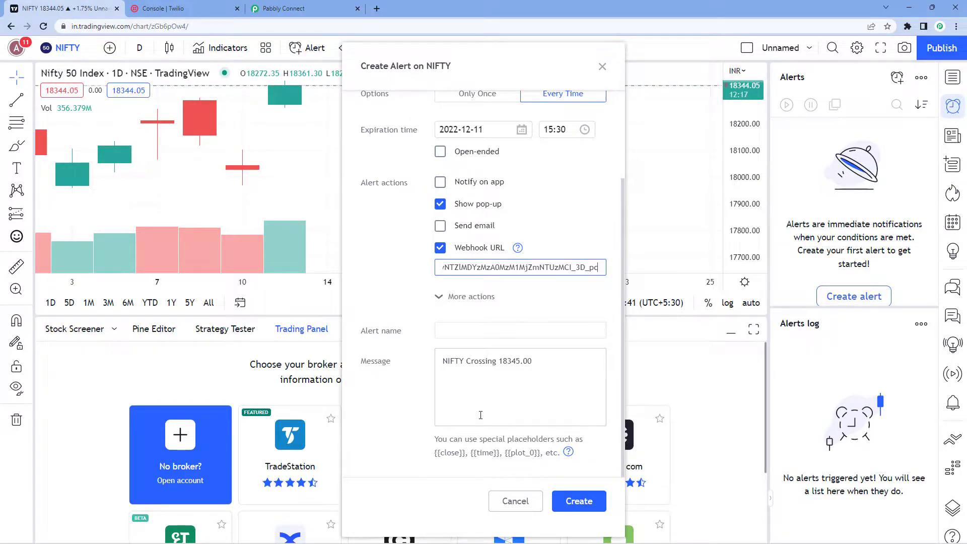
{"action": "left_click", "coordinate": [287, 8]}
{"action": "key", "text": "ctrl+1"}
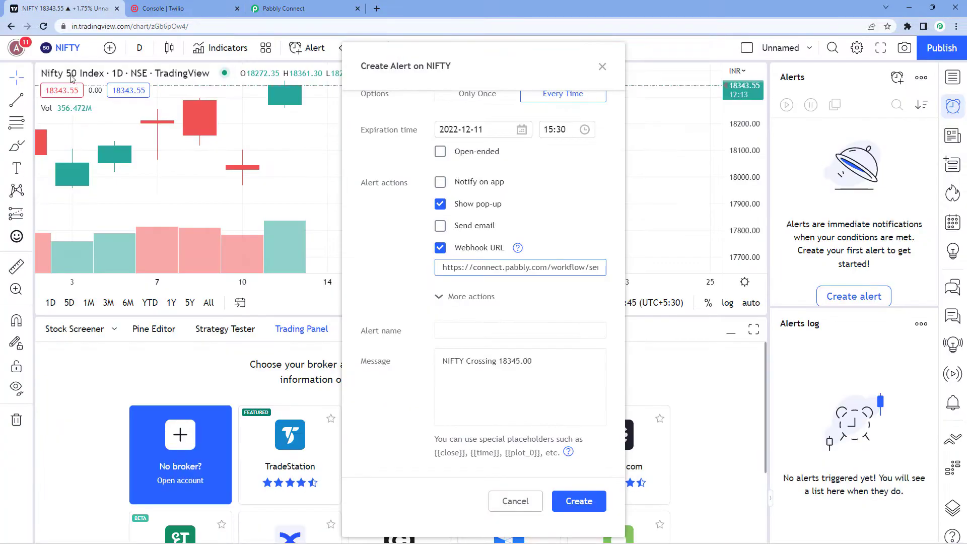
Examine the alert's default message against the condition, crossing value and other settings in the alert form
{"action": "left_click_drag", "start_coordinate": [441, 361], "coordinate": [493, 360]}
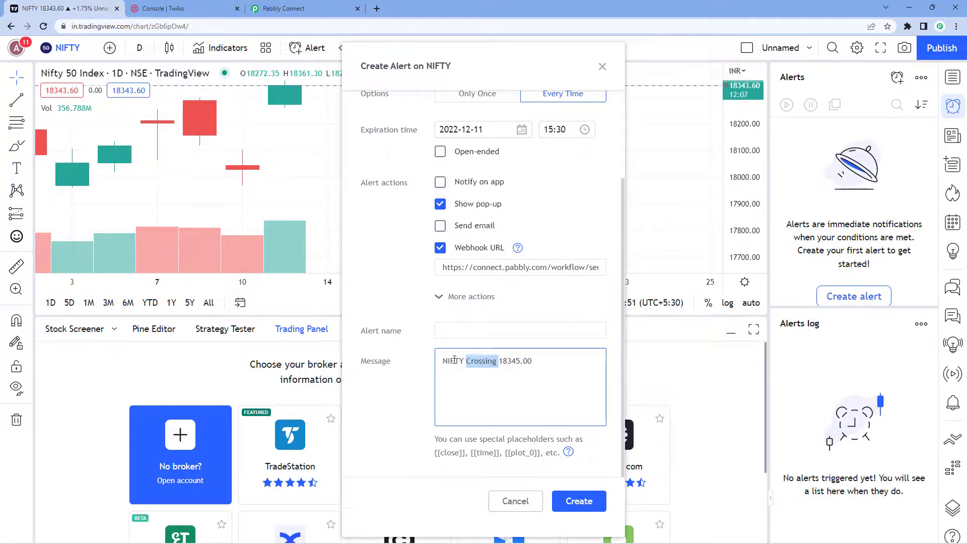
{"action": "scroll", "coordinate": [469, 360], "scroll_direction": "up", "scroll_amount": 2}
{"action": "scroll", "coordinate": [503, 353], "scroll_direction": "down", "scroll_amount": 1}
{"action": "left_click_drag", "start_coordinate": [533, 412], "coordinate": [500, 413]}
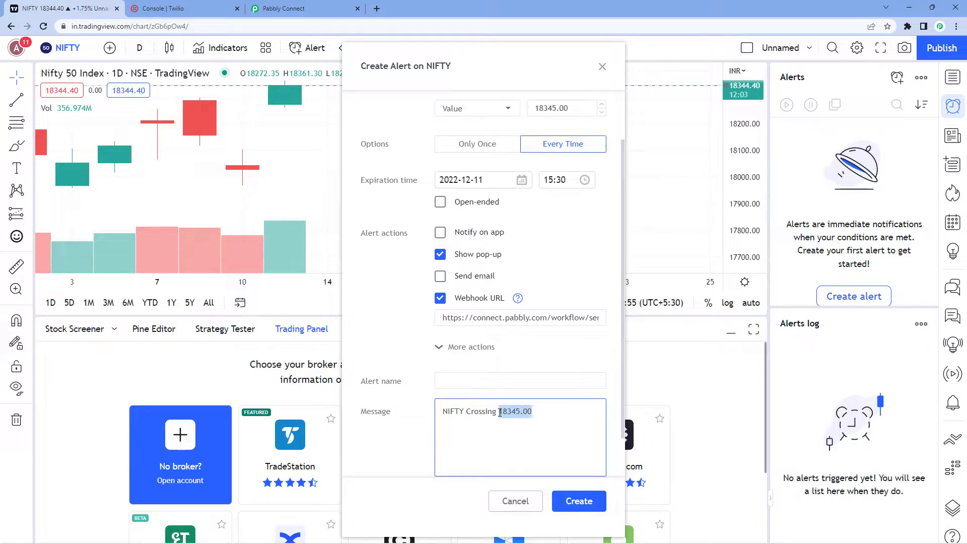
{"action": "scroll", "coordinate": [550, 132], "scroll_direction": "up", "scroll_amount": 1}
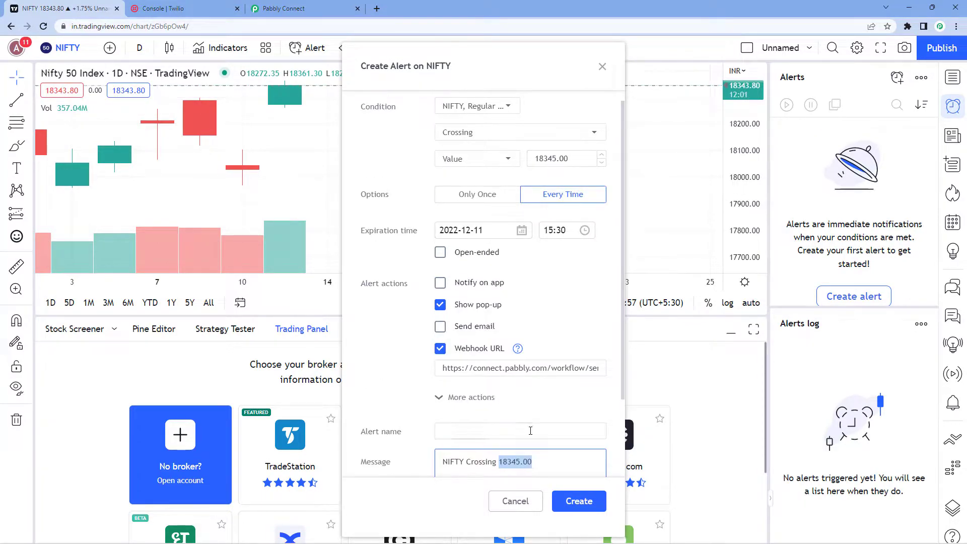
{"action": "scroll", "coordinate": [530, 430], "scroll_direction": "down", "scroll_amount": 2}
{"action": "left_click", "coordinate": [545, 363]}
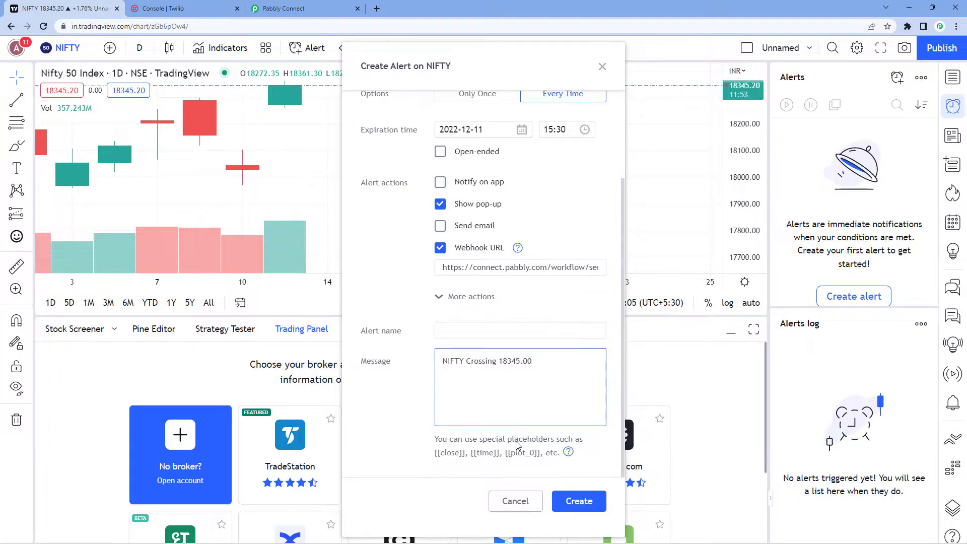
Read the help article on variable values in alerts, examining the exchange, close, volume, time and other placeholders, and close it
{"action": "left_click", "coordinate": [567, 453]}
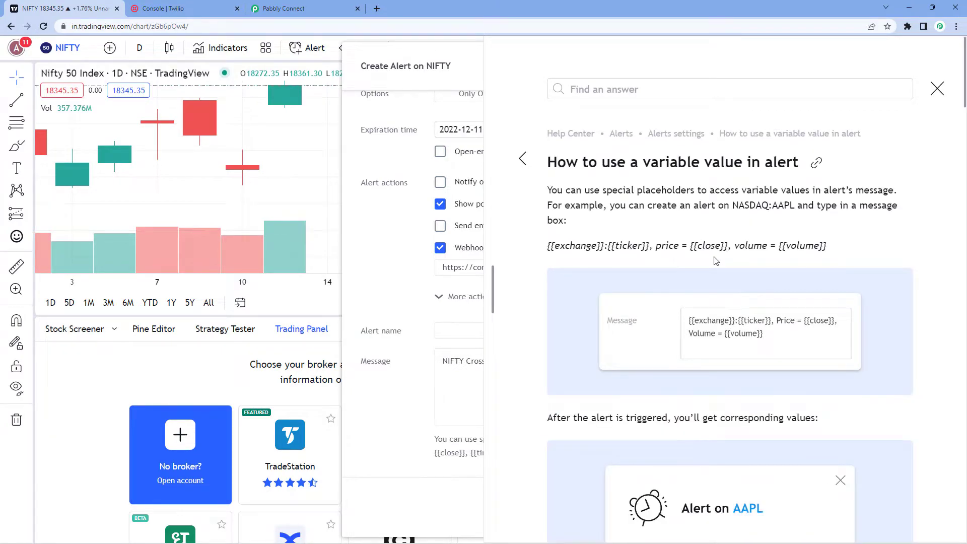
{"action": "scroll", "coordinate": [715, 261], "scroll_direction": "down", "scroll_amount": 8}
{"action": "scroll", "coordinate": [726, 255], "scroll_direction": "up", "scroll_amount": 5}
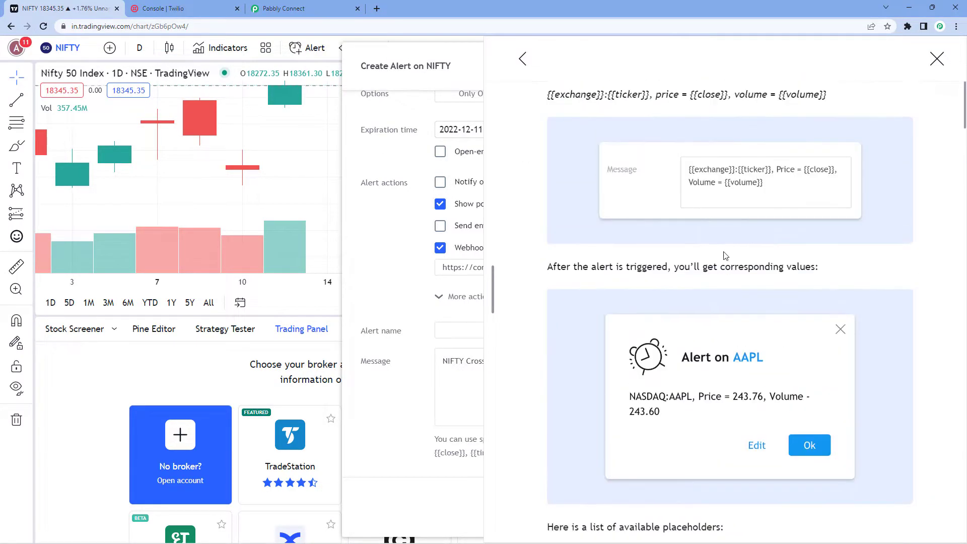
{"action": "scroll", "coordinate": [711, 258], "scroll_direction": "up", "scroll_amount": 3}
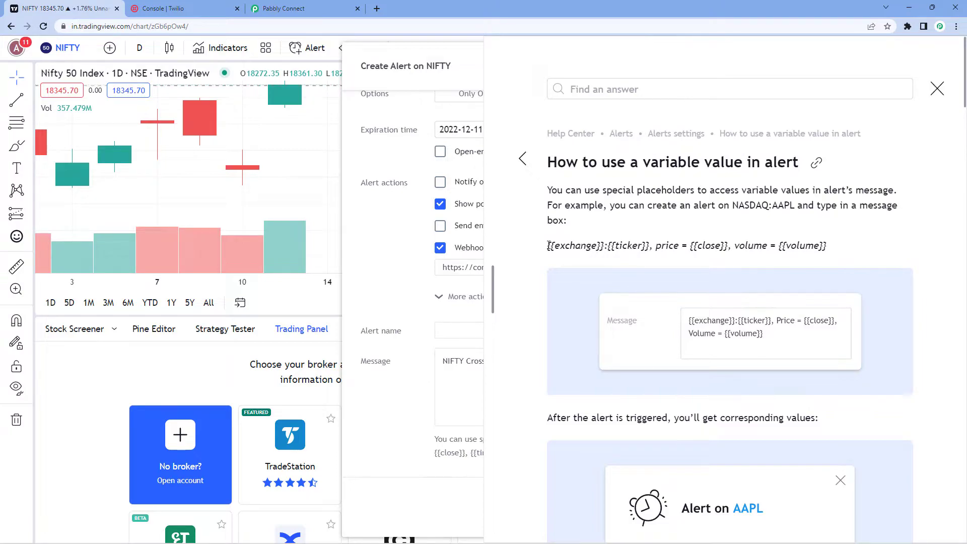
{"action": "left_click_drag", "start_coordinate": [554, 246], "coordinate": [598, 250]}
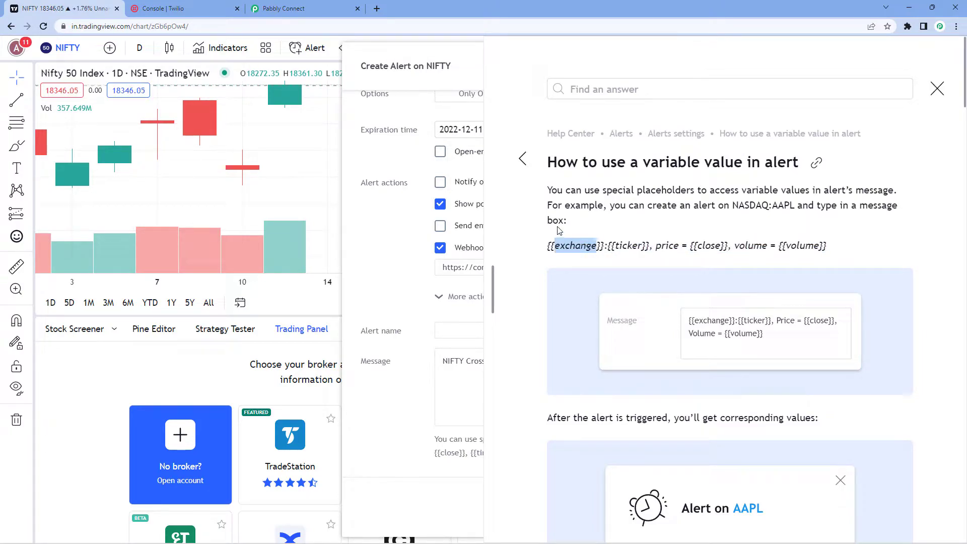
{"action": "left_click", "coordinate": [572, 247]}
{"action": "left_click_drag", "start_coordinate": [560, 247], "coordinate": [597, 247]}
{"action": "left_click_drag", "start_coordinate": [697, 247], "coordinate": [721, 246]}
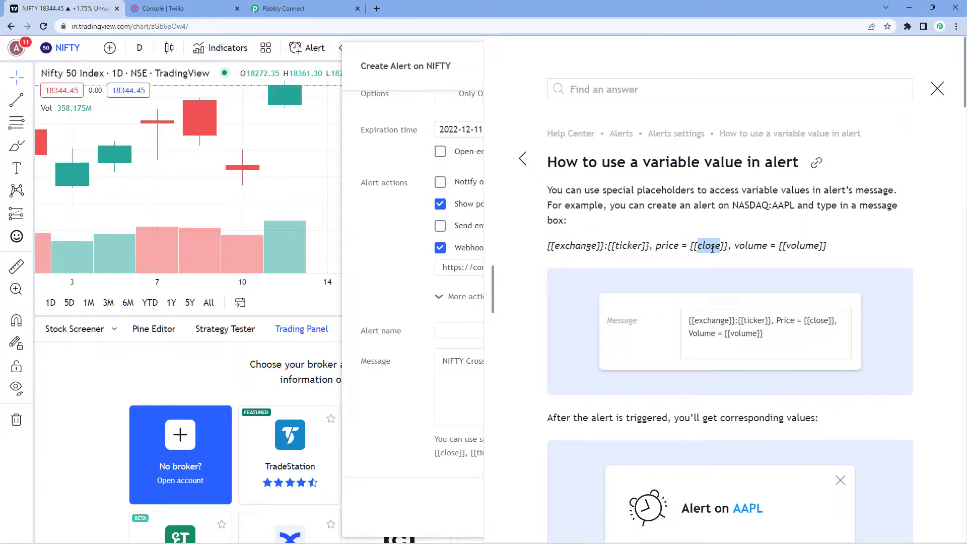
{"action": "left_click_drag", "start_coordinate": [787, 247], "coordinate": [820, 247]}
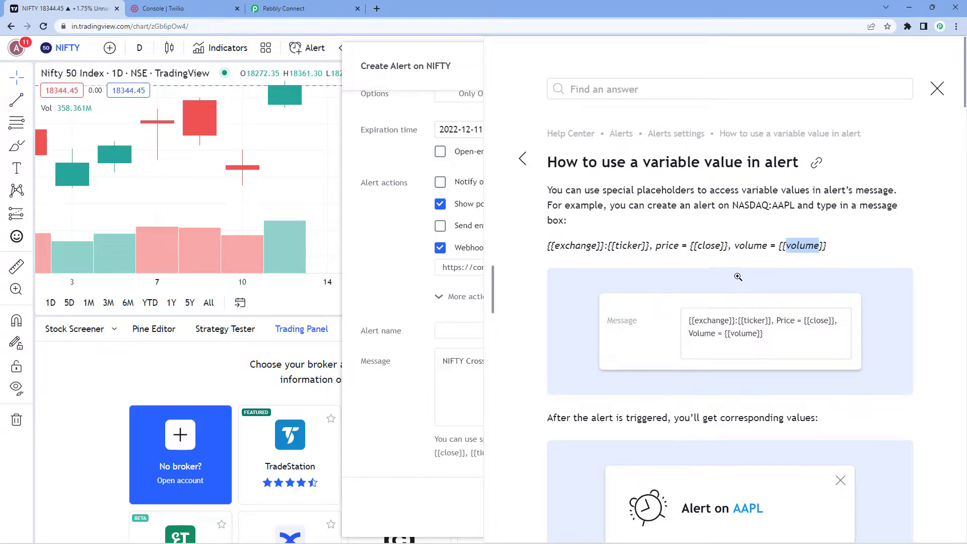
{"action": "scroll", "coordinate": [767, 257], "scroll_direction": "down", "scroll_amount": 10}
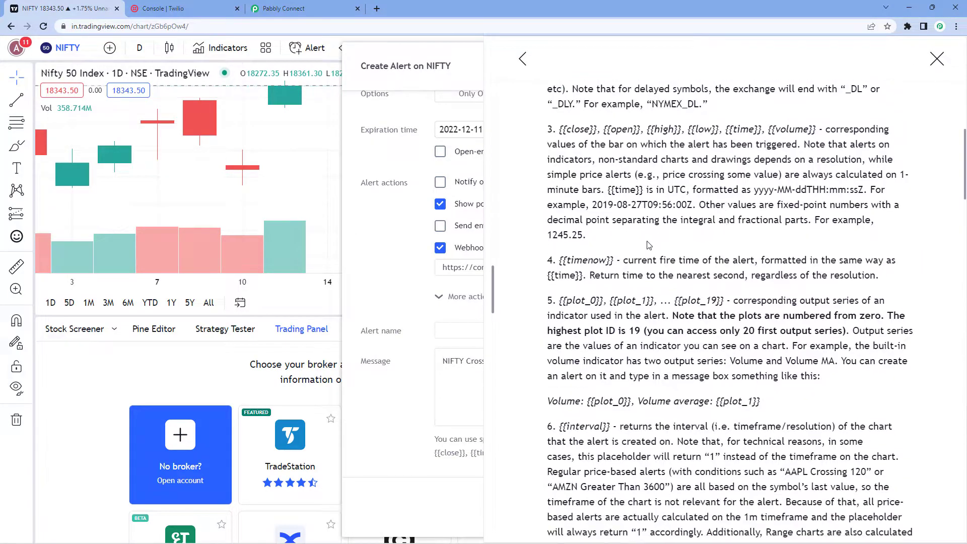
{"action": "scroll", "coordinate": [657, 238], "scroll_direction": "down", "scroll_amount": 2}
{"action": "scroll", "coordinate": [709, 259], "scroll_direction": "down", "scroll_amount": 1}
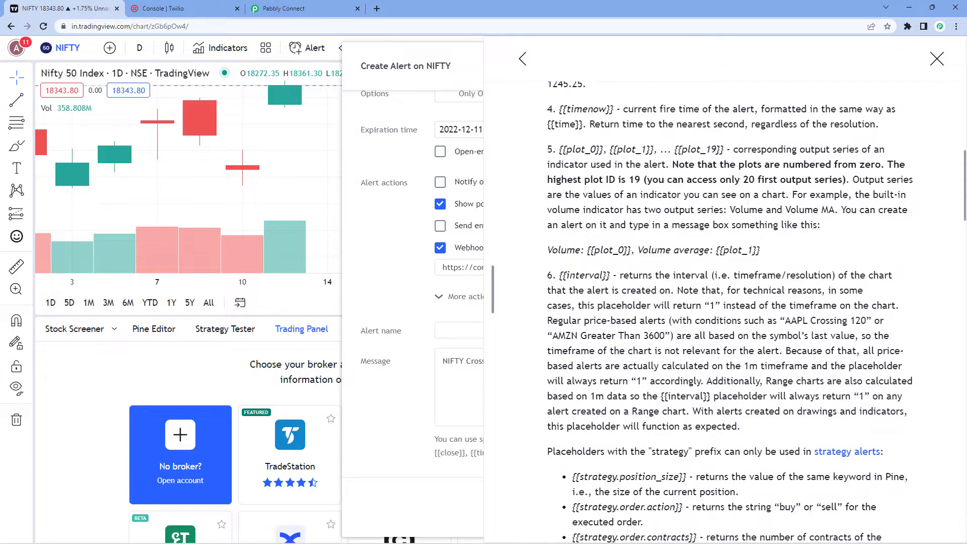
{"action": "left_click", "coordinate": [937, 59]}
Append ", Volume - {{volume}}, Price - {{close}}" to the end of the alert message
{"action": "left_click", "coordinate": [576, 362]}
{"action": "type", "text": ","}
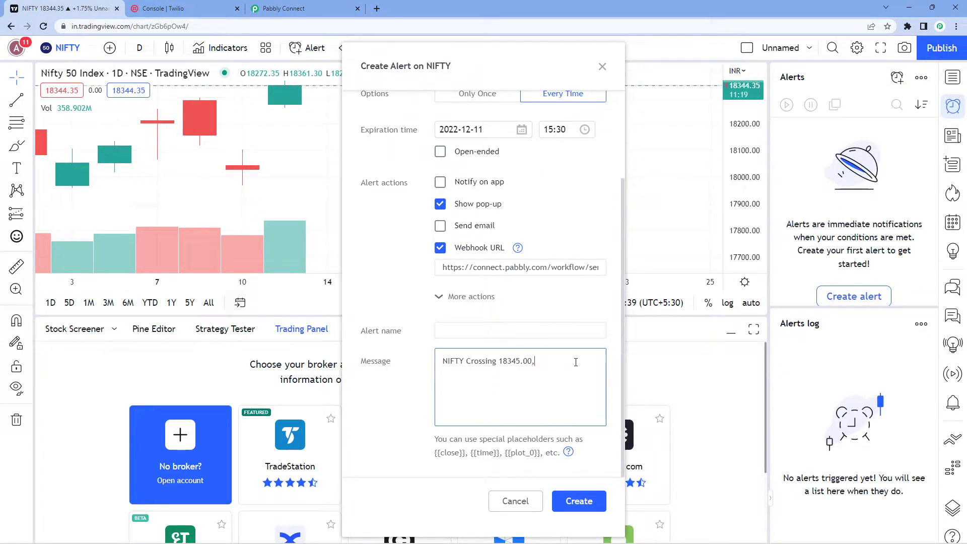
{"action": "type", "text": " Volume - {"}
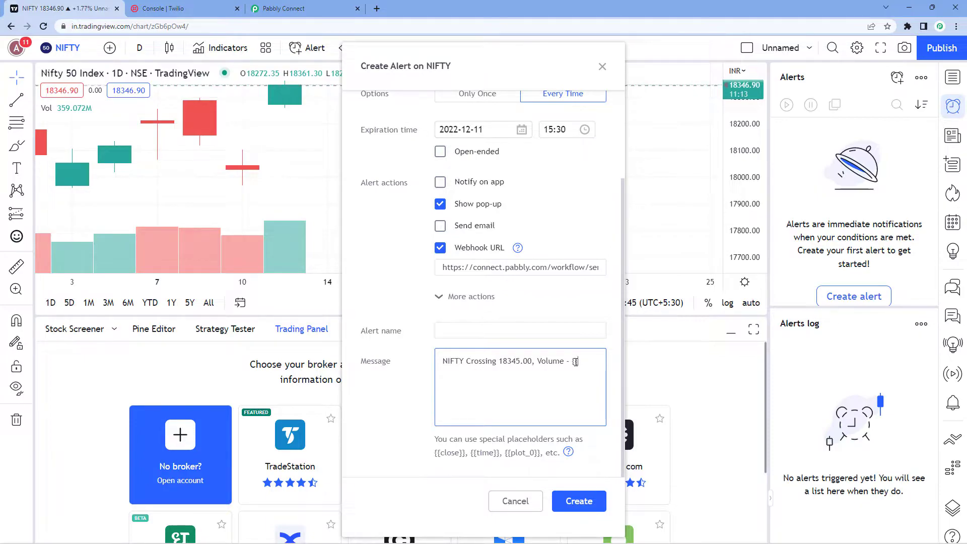
{"action": "type", "text": "{volume}}, Price - "}
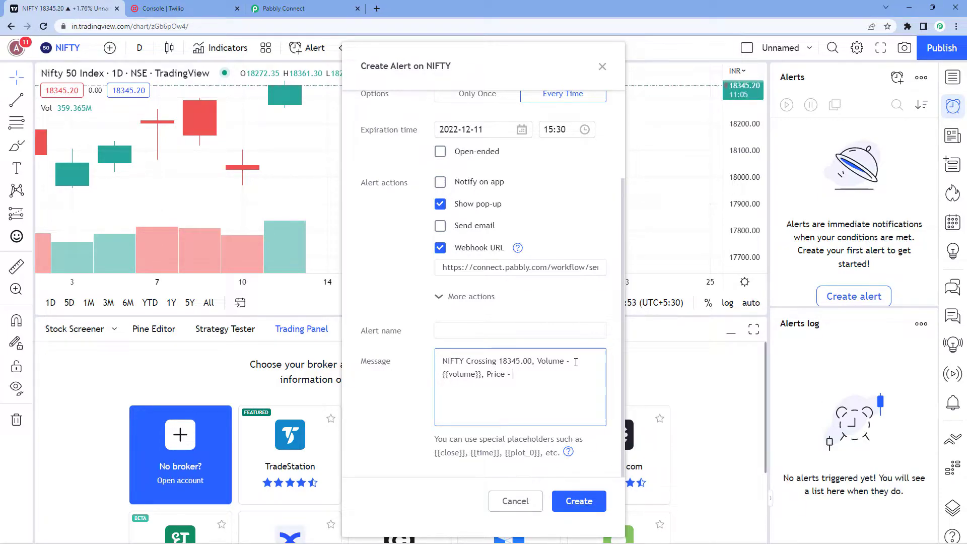
{"action": "type", "text": "{{c"}
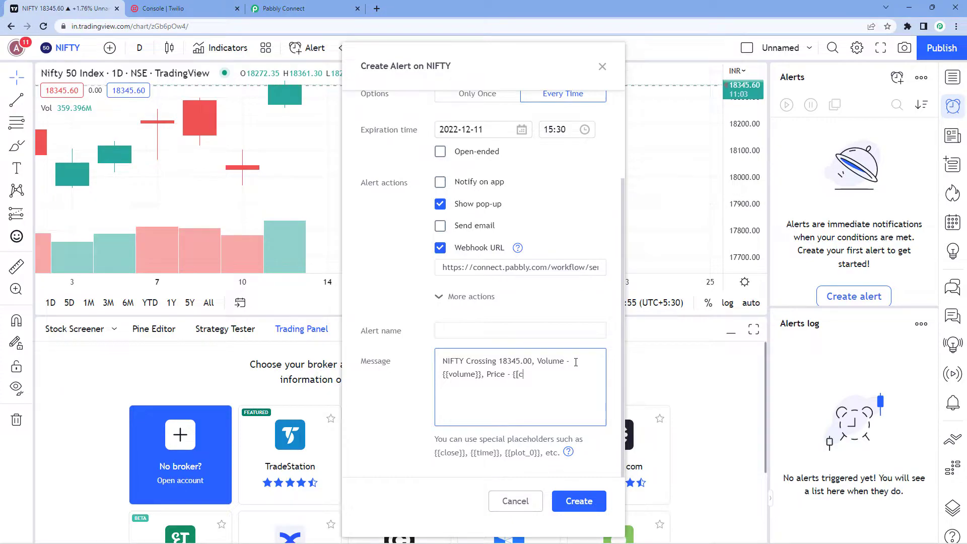
{"action": "key", "text": "BackSpace"}
{"action": "key", "text": "BackSpace"}
{"action": "key", "text": "BackSpace"}
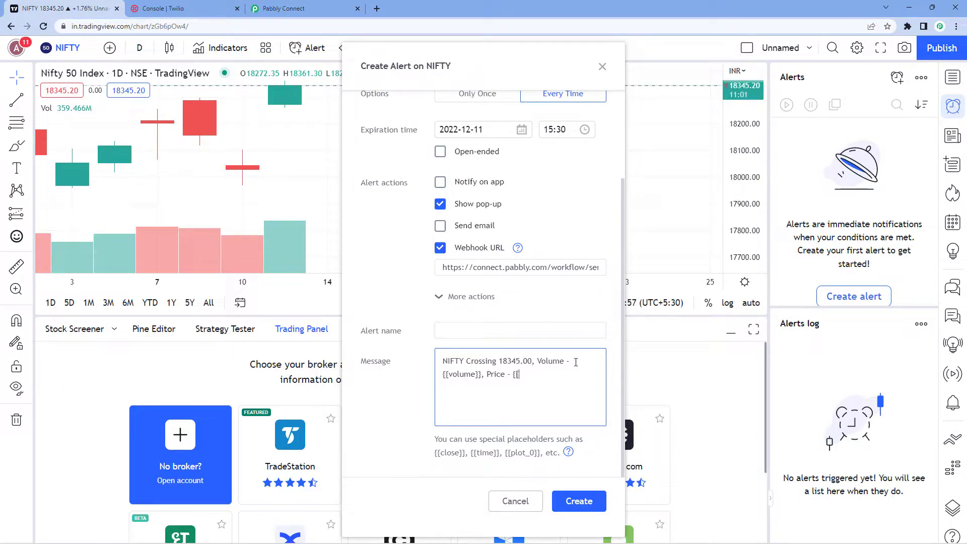
{"action": "type", "text": "close}}"}
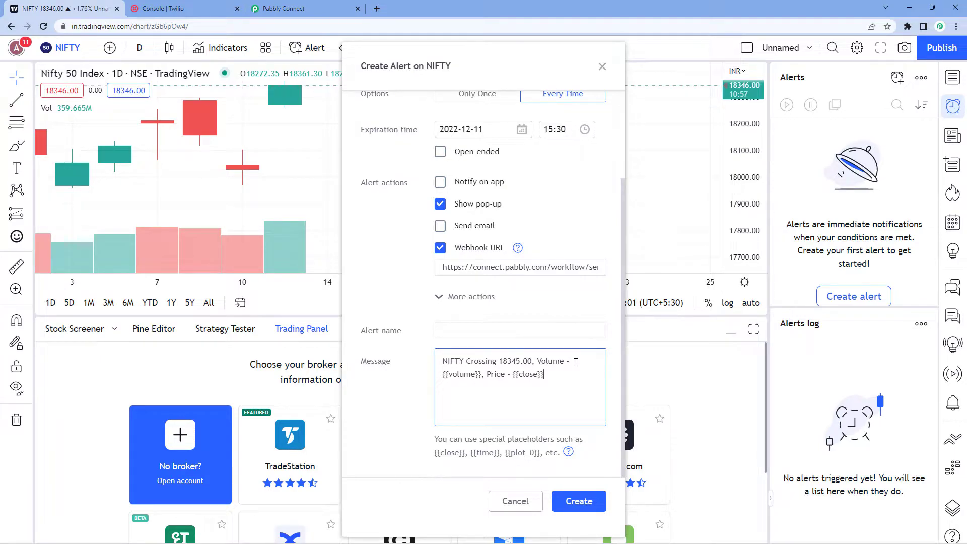
Extend the alert message with ", Time - {{time}}" after the price placeholder
{"action": "type", "text": ","}
{"action": "type", "text": "Time -"}
{"action": "key", "text": "BackSpace"}
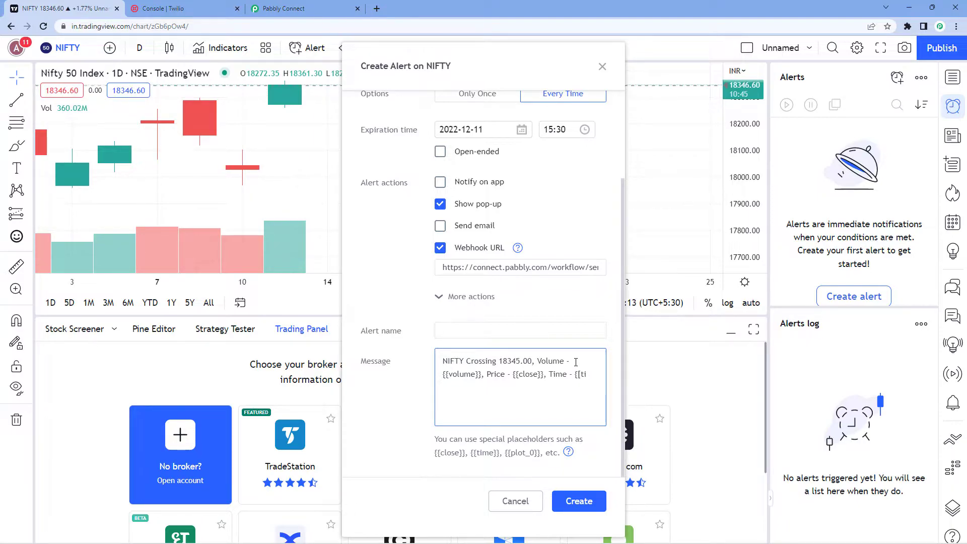
{"action": "type", "text": "me}}"}
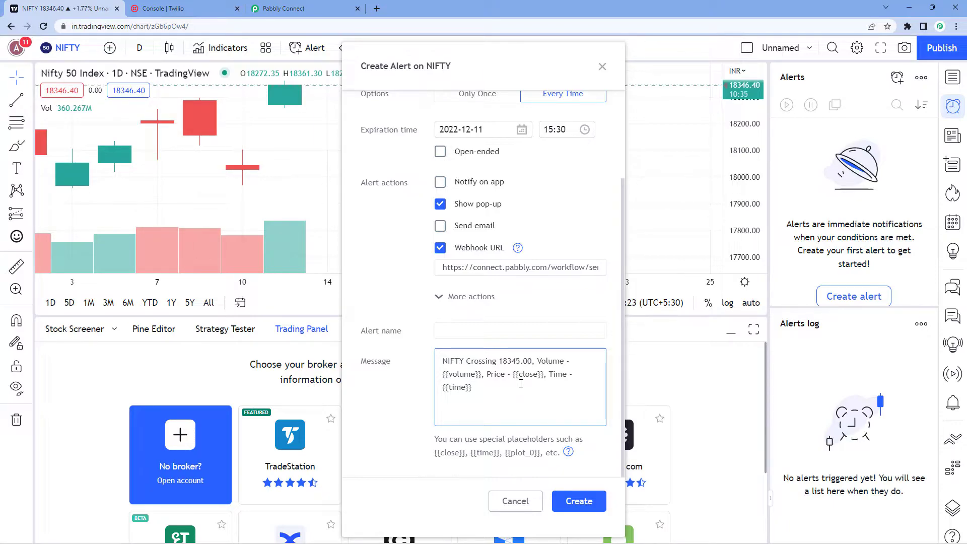
Review the alert's settings and message, and create the NIFTY alert
{"action": "scroll", "coordinate": [573, 174], "scroll_direction": "up", "scroll_amount": 3}
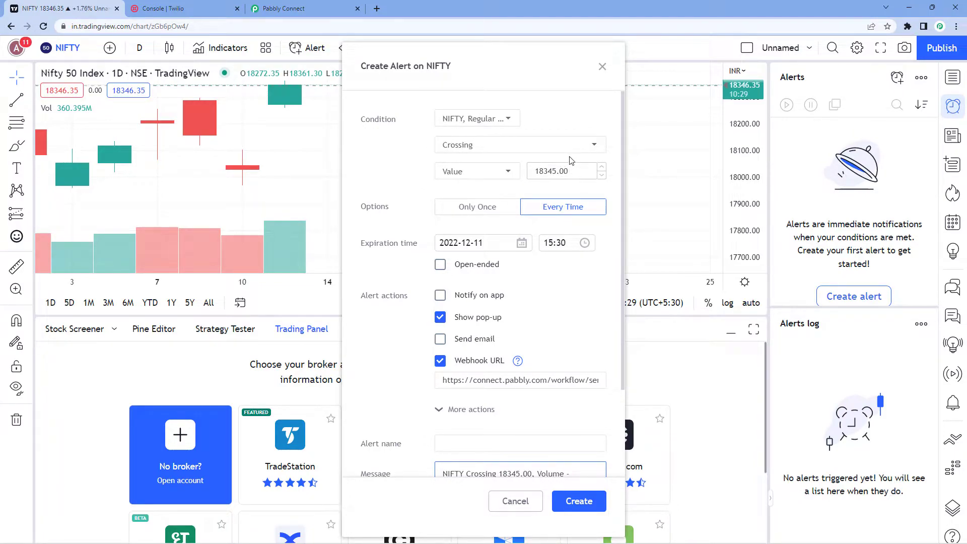
{"action": "scroll", "coordinate": [522, 231], "scroll_direction": "down", "scroll_amount": 3}
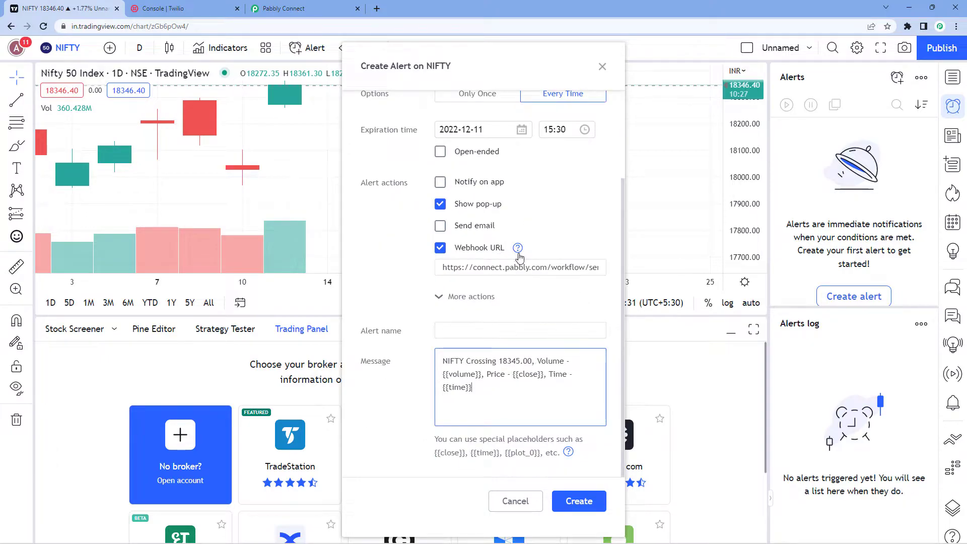
{"action": "left_click_drag", "start_coordinate": [486, 398], "coordinate": [428, 360]}
{"action": "left_click", "coordinate": [429, 360]}
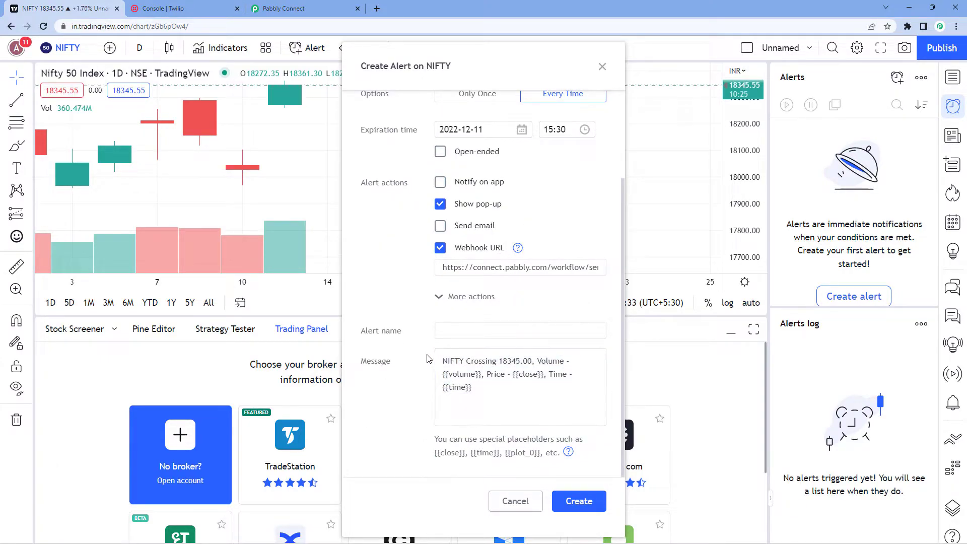
{"action": "left_click", "coordinate": [576, 504]}
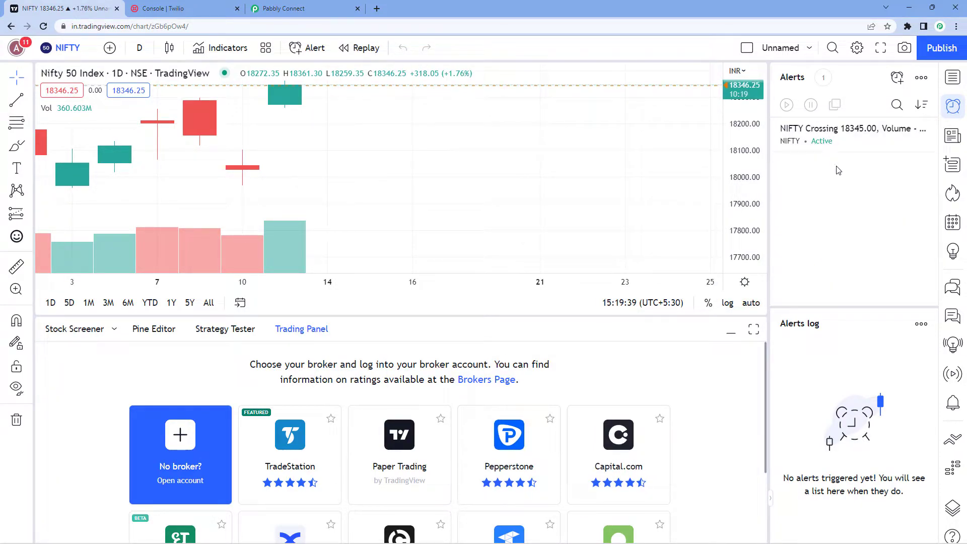
Check the new alert's details and the trigger's webhook response status in Pabbly Connect, returning to the TradingView chart
{"action": "scroll", "coordinate": [693, 176], "scroll_direction": "up", "scroll_amount": 1}
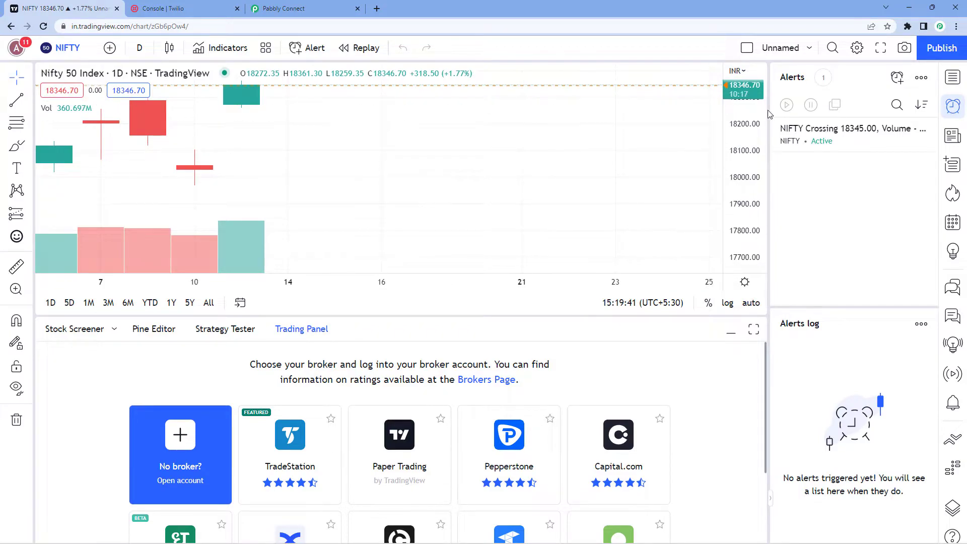
{"action": "mouse_move", "coordinate": [853, 139]}
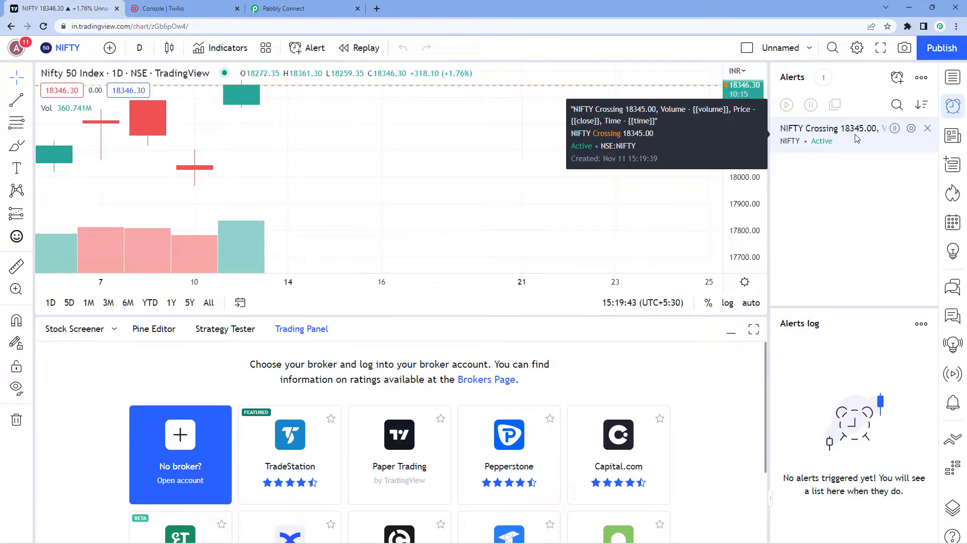
{"action": "left_click", "coordinate": [312, 5]}
{"action": "scroll", "coordinate": [237, 275], "scroll_direction": "down", "scroll_amount": 1}
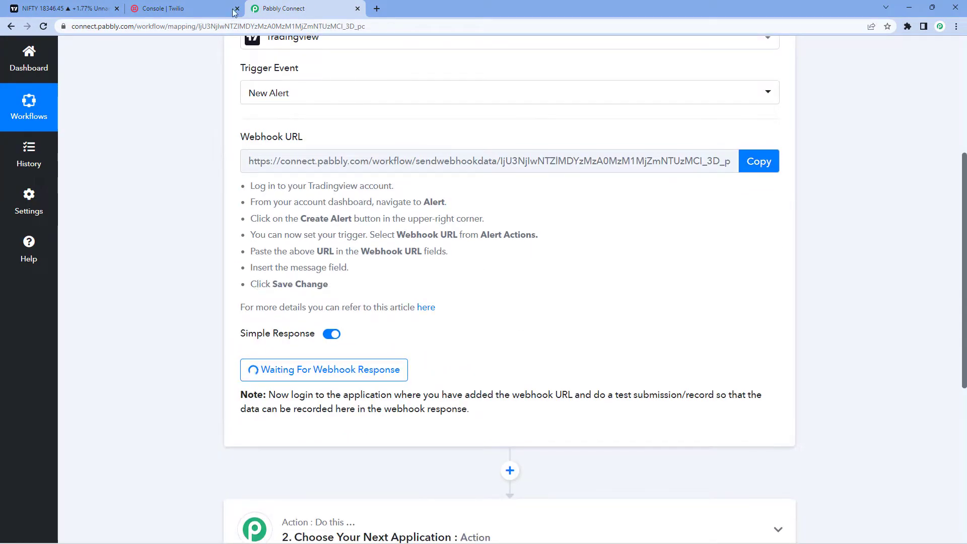
{"action": "left_click", "coordinate": [99, 4]}
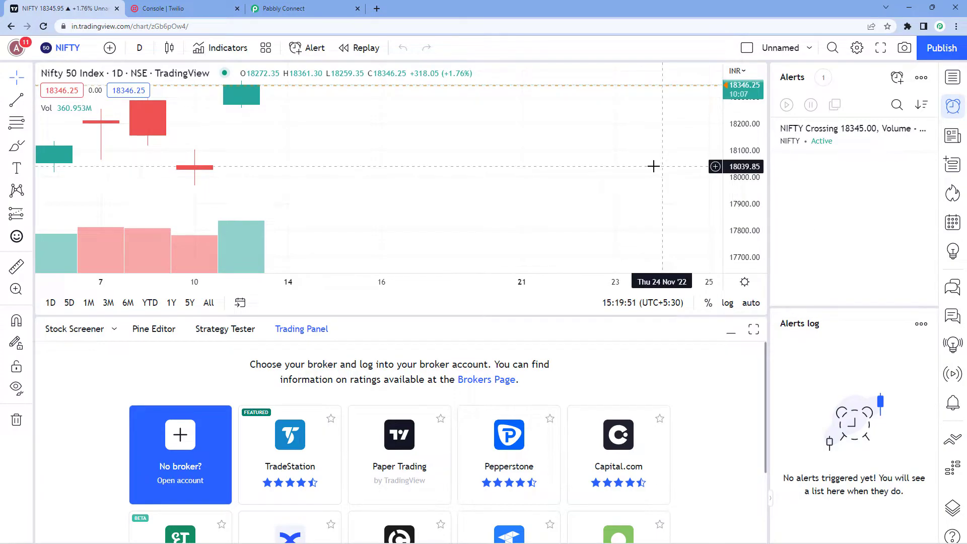
{"action": "scroll", "coordinate": [655, 165], "scroll_direction": "up", "scroll_amount": 2}
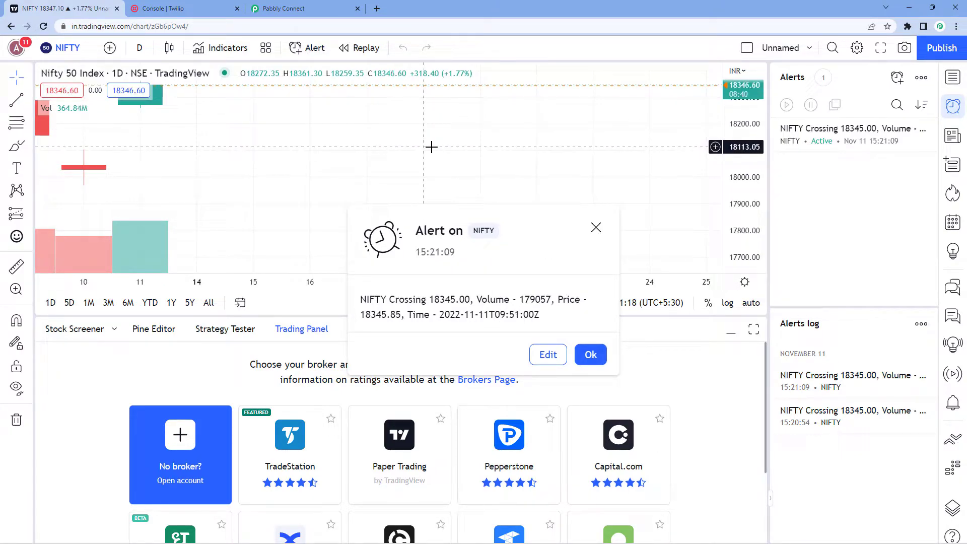
Switch to Pabbly Connect and enlarge the received response's value box to show the full alert text
{"action": "left_click", "coordinate": [318, 7]}
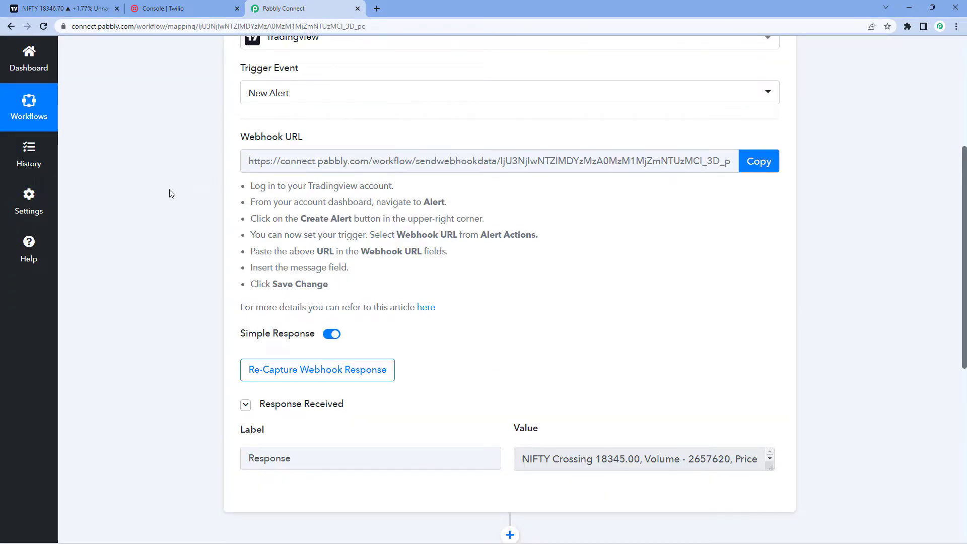
{"action": "scroll", "coordinate": [204, 196], "scroll_direction": "down", "scroll_amount": 2}
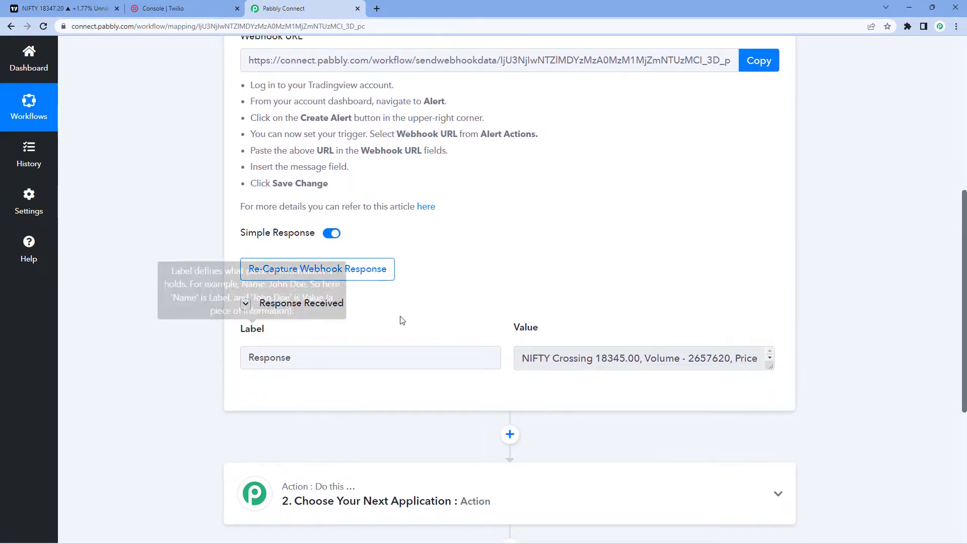
{"action": "left_click_drag", "start_coordinate": [773, 403], "coordinate": [772, 408]}
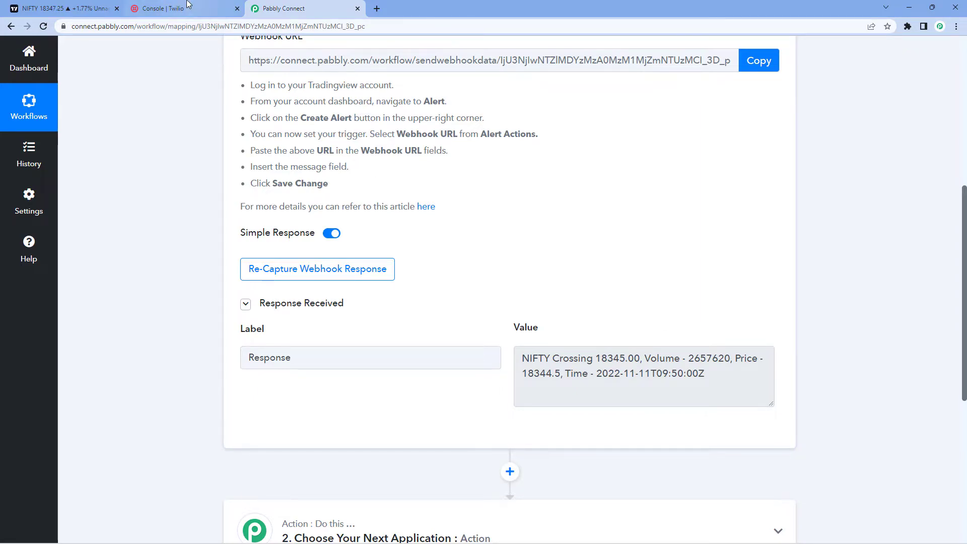
Open the NIFTY alert's settings in TradingView and compare its message with the response captured in Pabbly Connect
{"action": "left_click", "coordinate": [72, 4]}
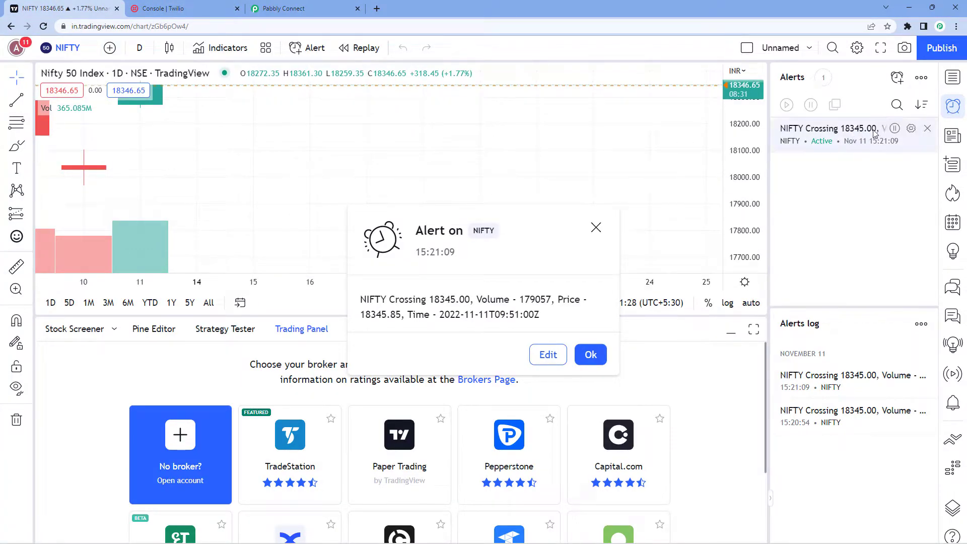
{"action": "left_click", "coordinate": [911, 129]}
{"action": "scroll", "coordinate": [476, 272], "scroll_direction": "down", "scroll_amount": 2}
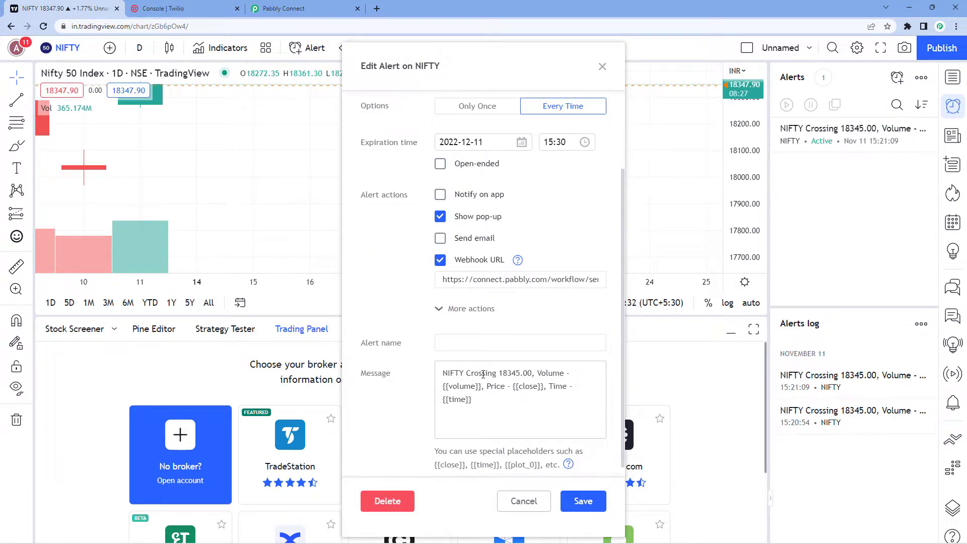
{"action": "left_click", "coordinate": [284, 8]}
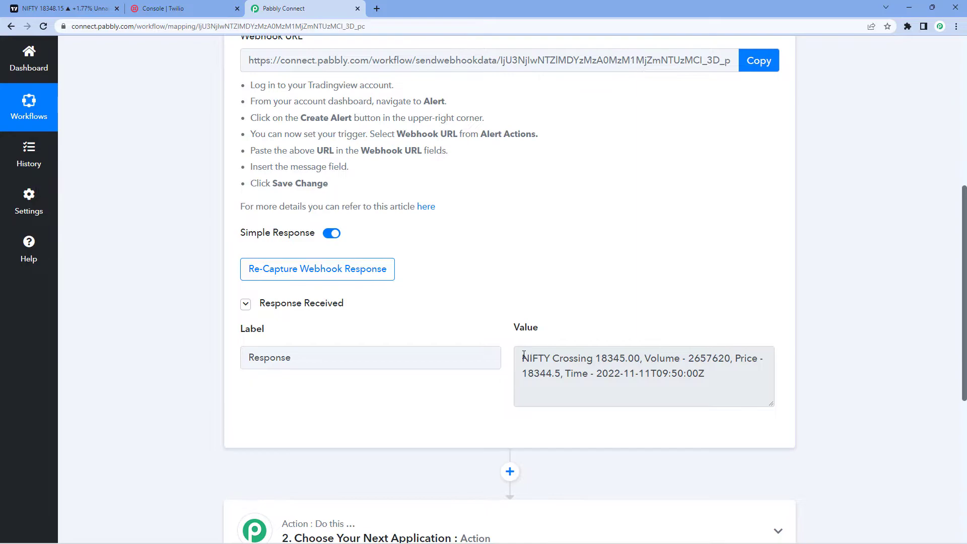
Examine the volume, price and time in the captured response against the placeholders in the TradingView alert message, returning to Pabbly Connect
{"action": "left_click_drag", "start_coordinate": [524, 355], "coordinate": [734, 372]}
{"action": "left_click", "coordinate": [638, 358]}
{"action": "left_click_drag", "start_coordinate": [525, 359], "coordinate": [729, 359]}
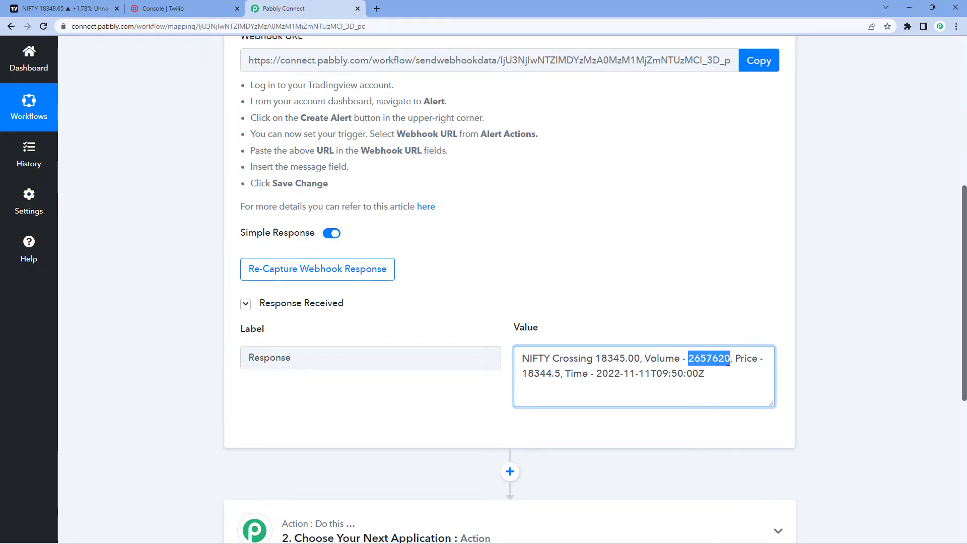
{"action": "left_click_drag", "start_coordinate": [560, 376], "coordinate": [522, 375]}
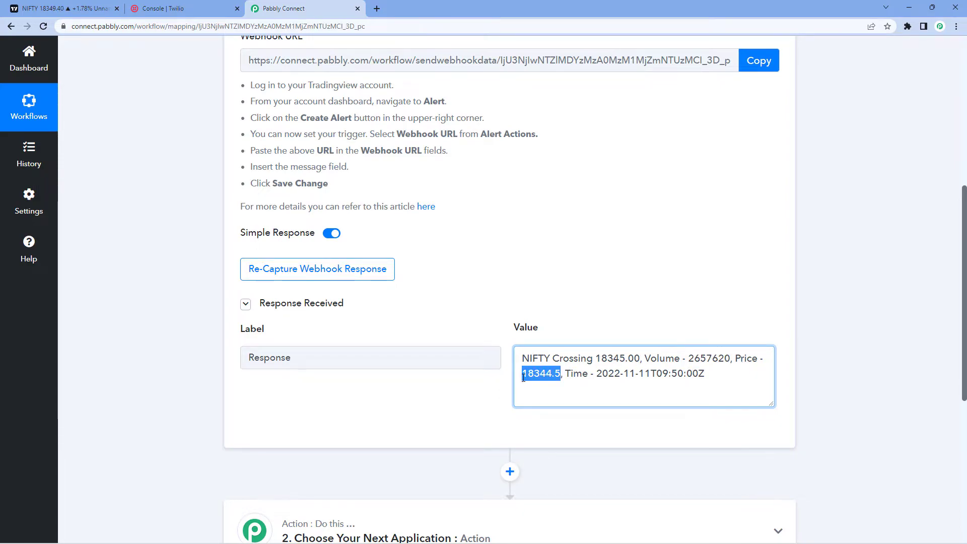
{"action": "left_click_drag", "start_coordinate": [597, 375], "coordinate": [700, 374]}
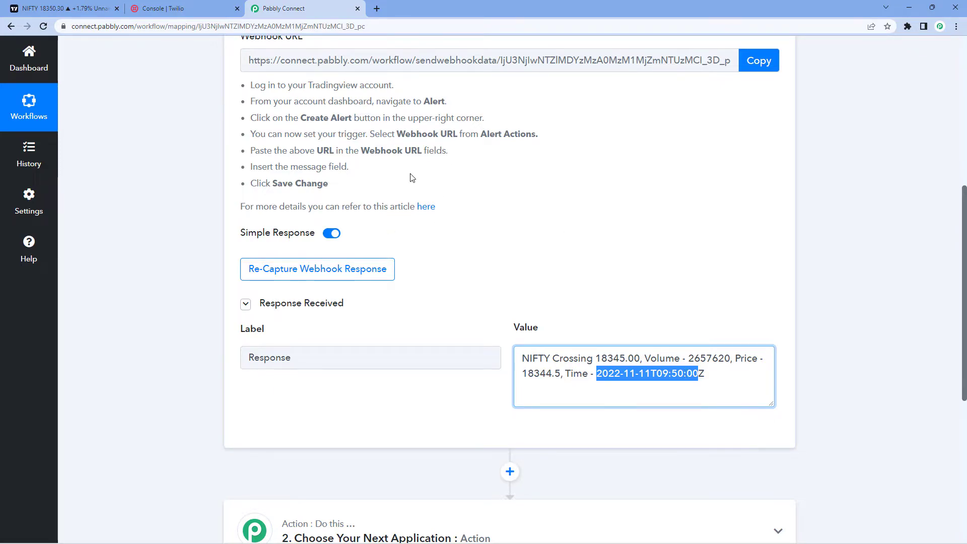
{"action": "left_click", "coordinate": [77, 3]}
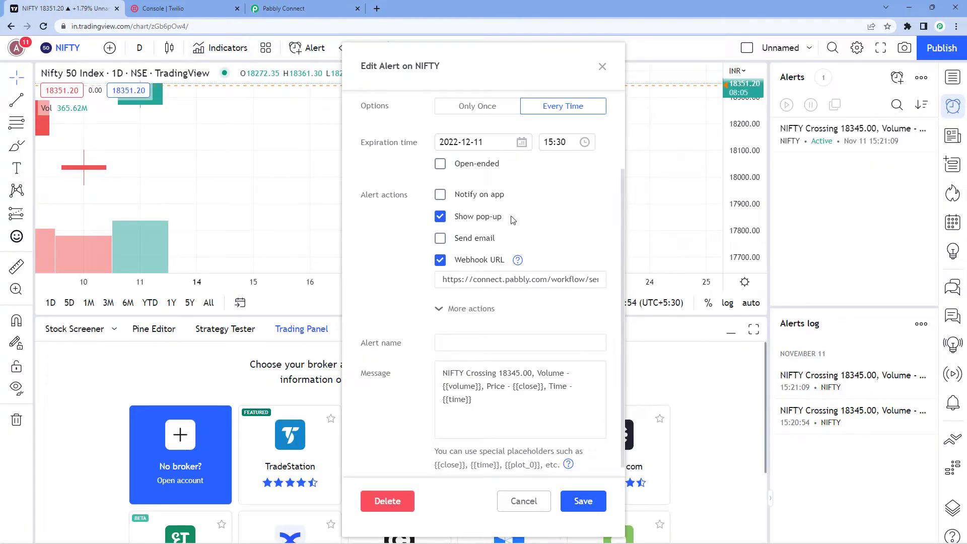
{"action": "left_click", "coordinate": [280, 7]}
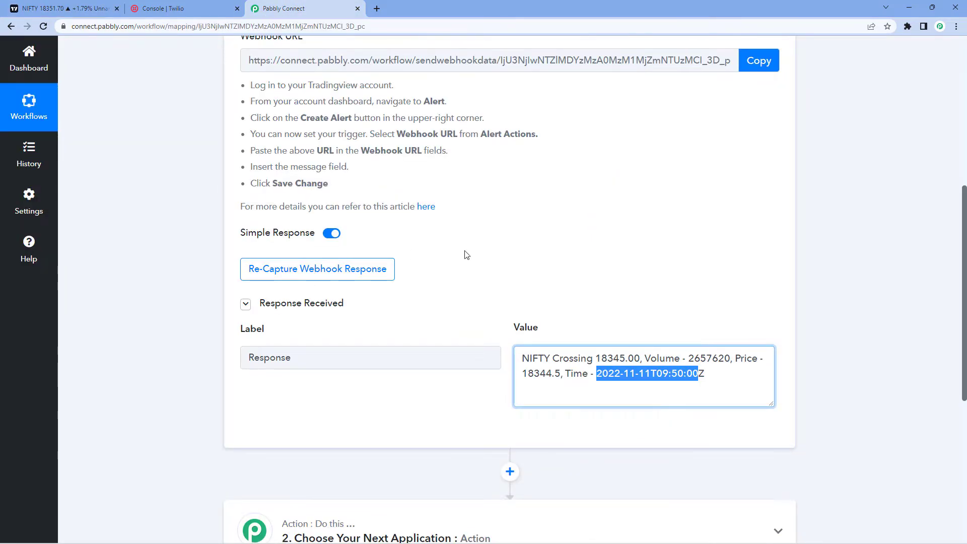
{"action": "left_click", "coordinate": [466, 255]}
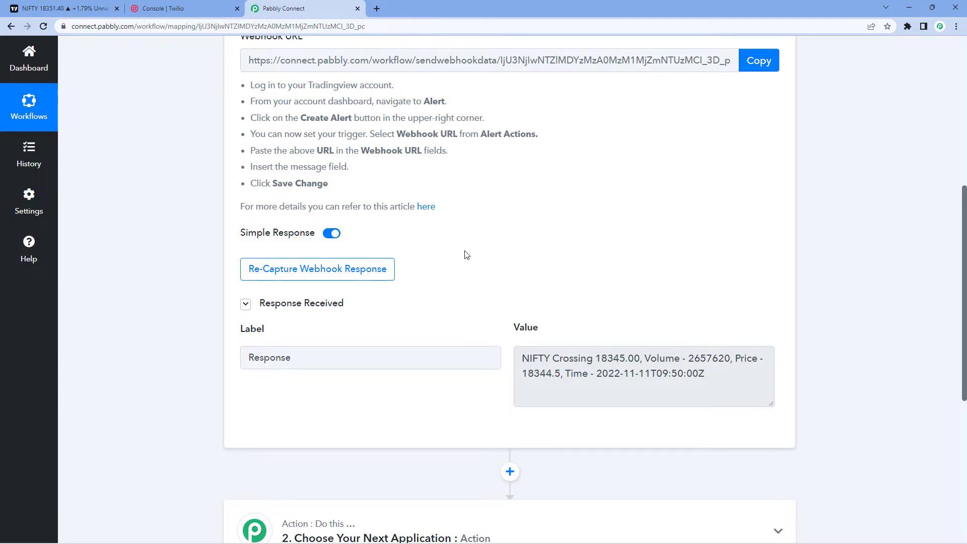
Set the workflow's second step to the Twilio app with the Send SMS Message action event
{"action": "scroll", "coordinate": [474, 250], "scroll_direction": "down", "scroll_amount": 6}
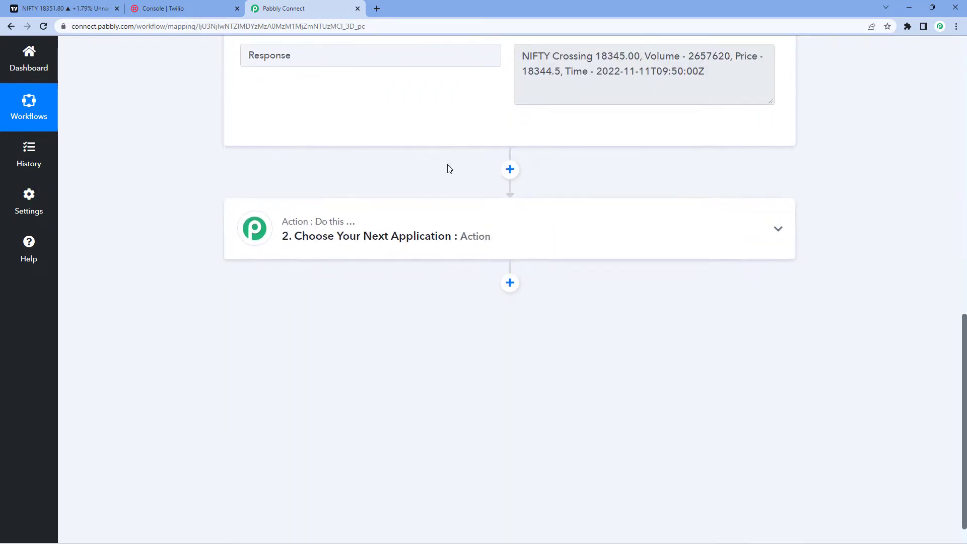
{"action": "left_click", "coordinate": [510, 212]}
{"action": "scroll", "coordinate": [206, 272], "scroll_direction": "down", "scroll_amount": 2}
{"action": "left_click", "coordinate": [285, 207]}
{"action": "type", "text": "Twilio"}
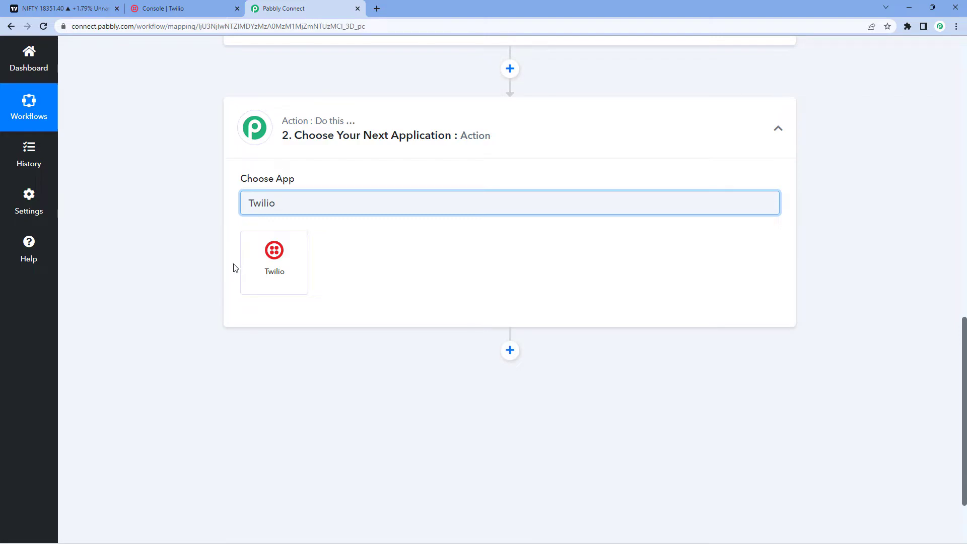
{"action": "left_click", "coordinate": [274, 254]}
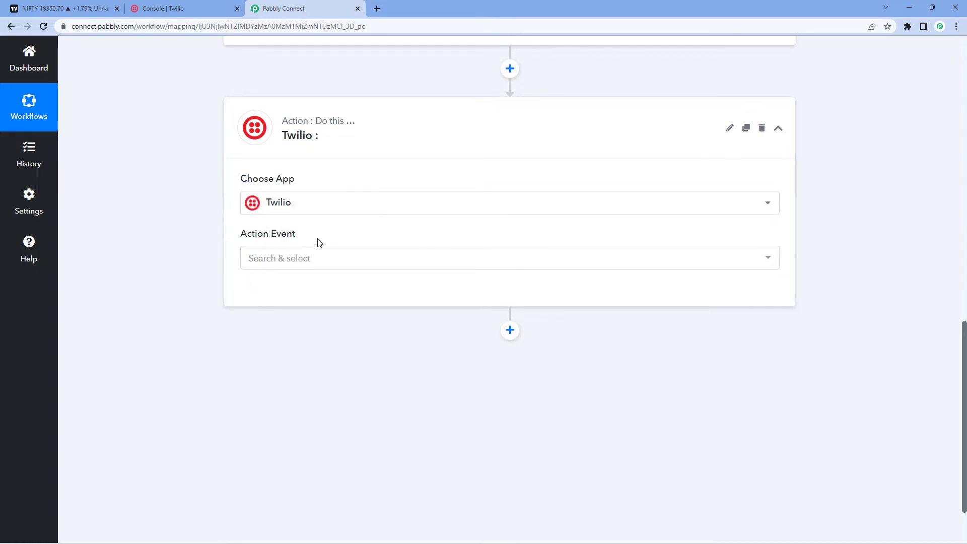
{"action": "left_click", "coordinate": [344, 265]}
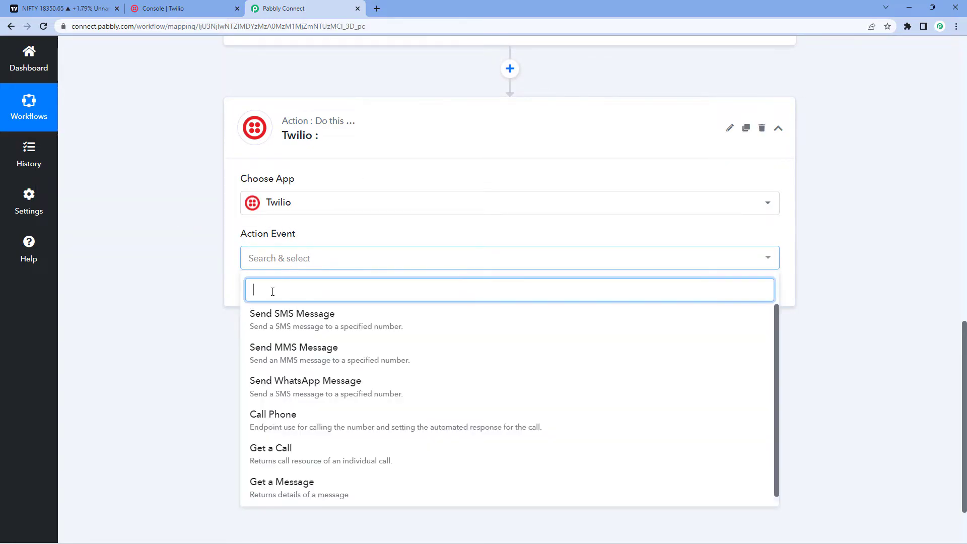
{"action": "left_click", "coordinate": [336, 313]}
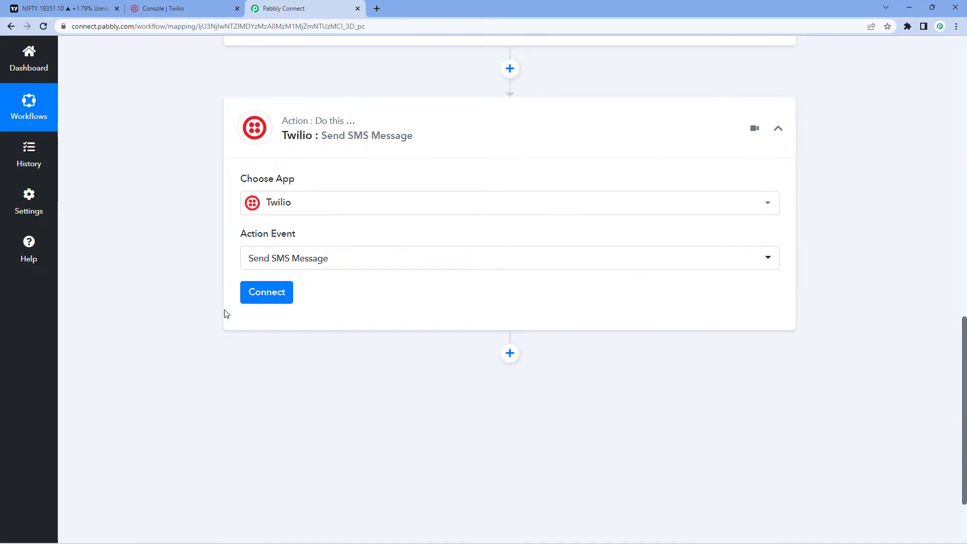
Start connecting the Twilio action with a new connection instead of an existing one
{"action": "left_click", "coordinate": [282, 296]}
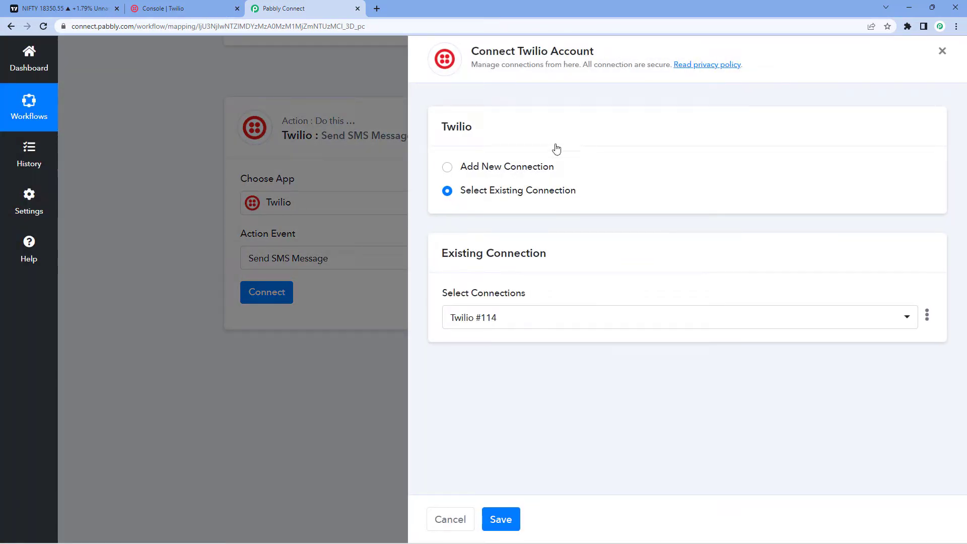
{"action": "left_click", "coordinate": [448, 169]}
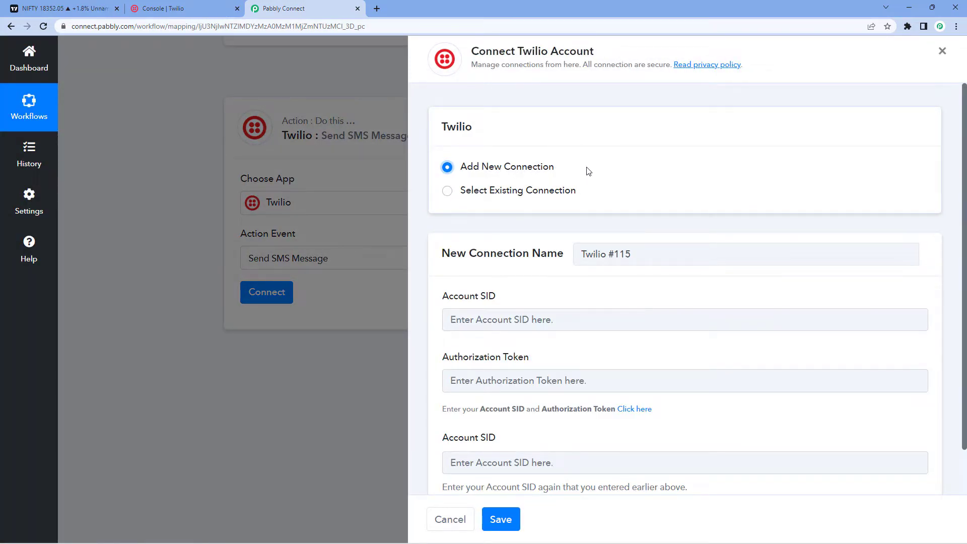
{"action": "scroll", "coordinate": [628, 173], "scroll_direction": "down", "scroll_amount": 1}
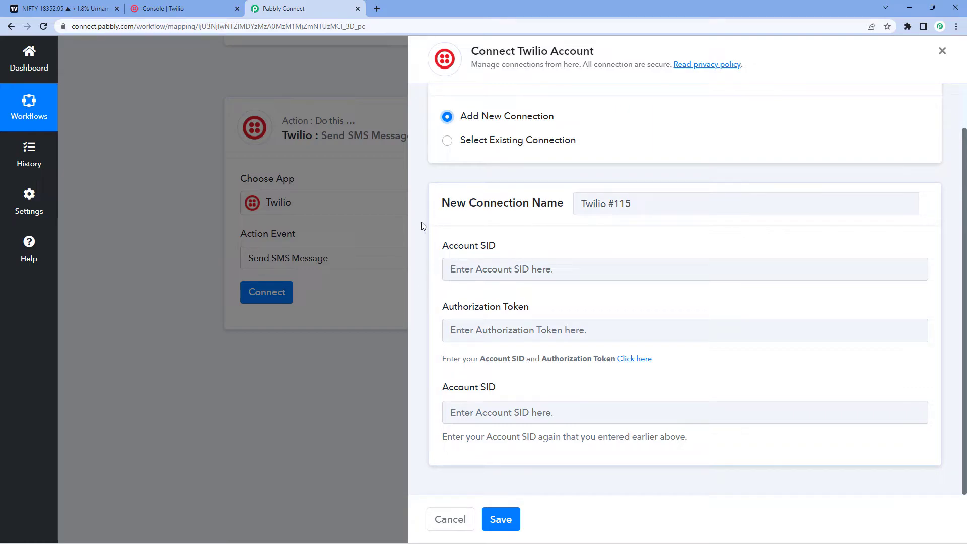
Copy the Account SID from the Twilio console and paste it into both Account SID fields of the new connection in Pabbly Connect
{"action": "left_click", "coordinate": [187, 7]}
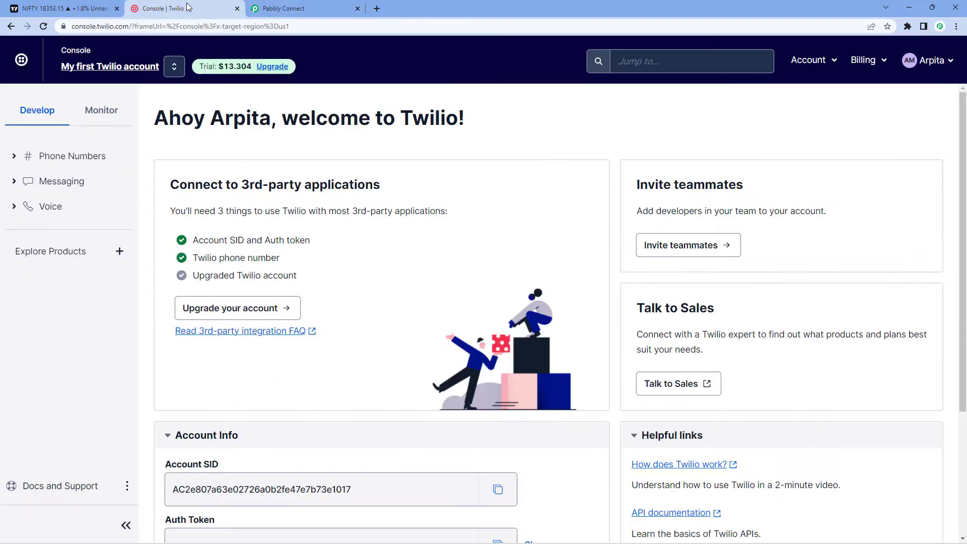
{"action": "scroll", "coordinate": [299, 238], "scroll_direction": "down", "scroll_amount": 3}
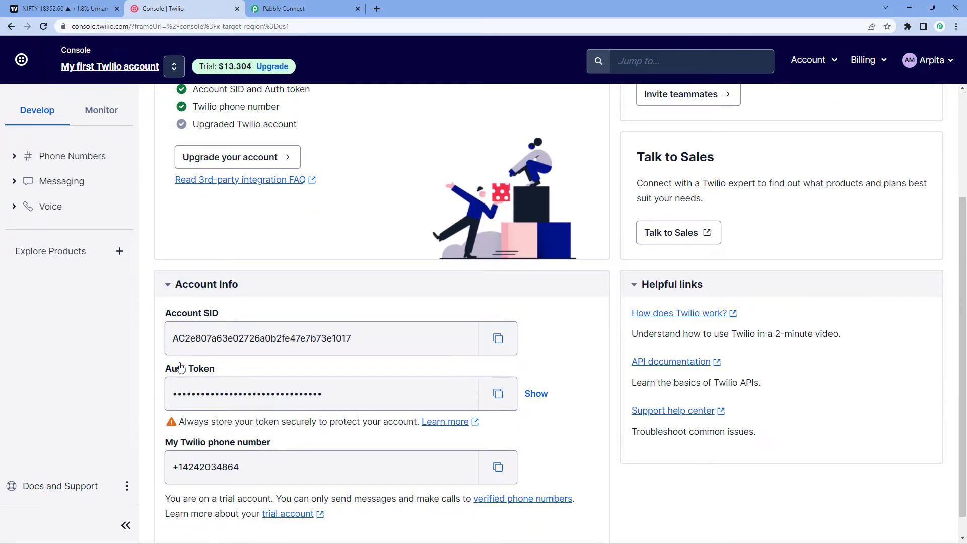
{"action": "left_click", "coordinate": [498, 338]}
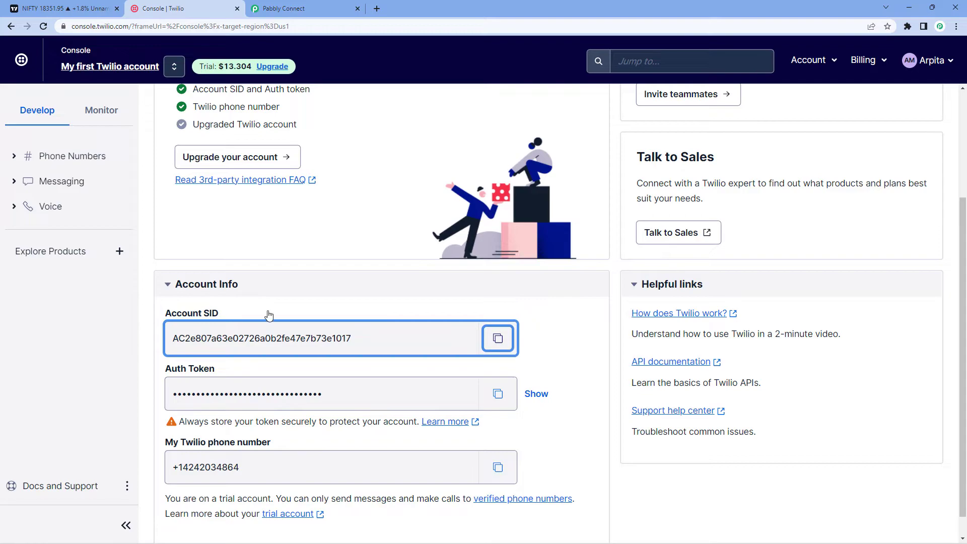
{"action": "left_click", "coordinate": [290, 5]}
{"action": "left_click", "coordinate": [498, 269]}
{"action": "right_click", "coordinate": [499, 270]}
{"action": "left_click", "coordinate": [519, 352]}
{"action": "left_click", "coordinate": [504, 412]}
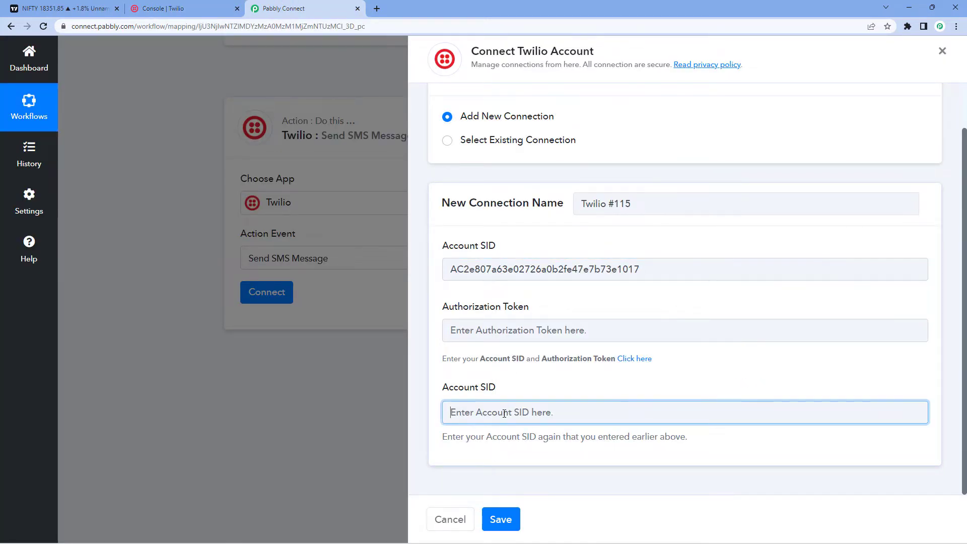
{"action": "right_click", "coordinate": [504, 413]}
{"action": "left_click", "coordinate": [529, 332]}
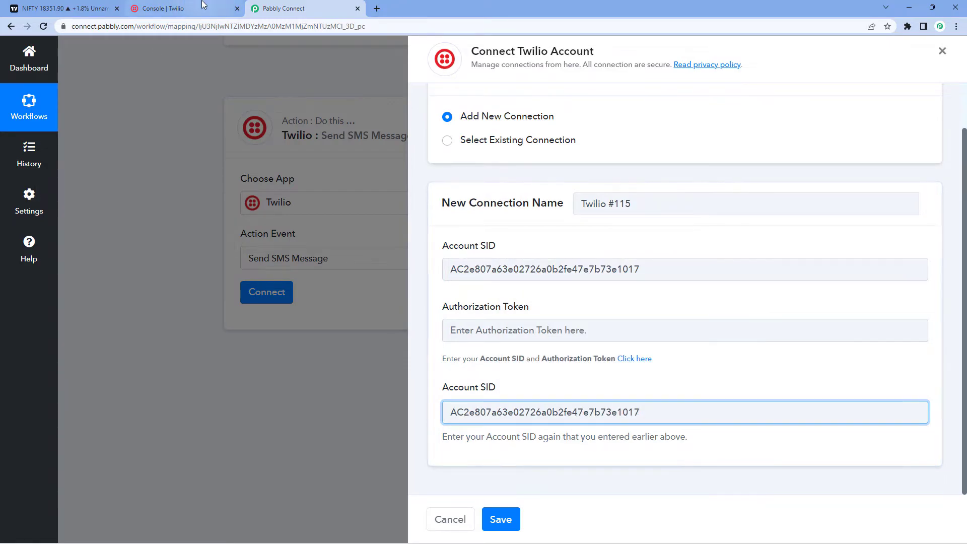
Copy the Auth Token from the Twilio console, paste it as the Authorization Token in Pabbly Connect, and save the connection
{"action": "left_click", "coordinate": [184, 8]}
{"action": "left_click", "coordinate": [498, 401]}
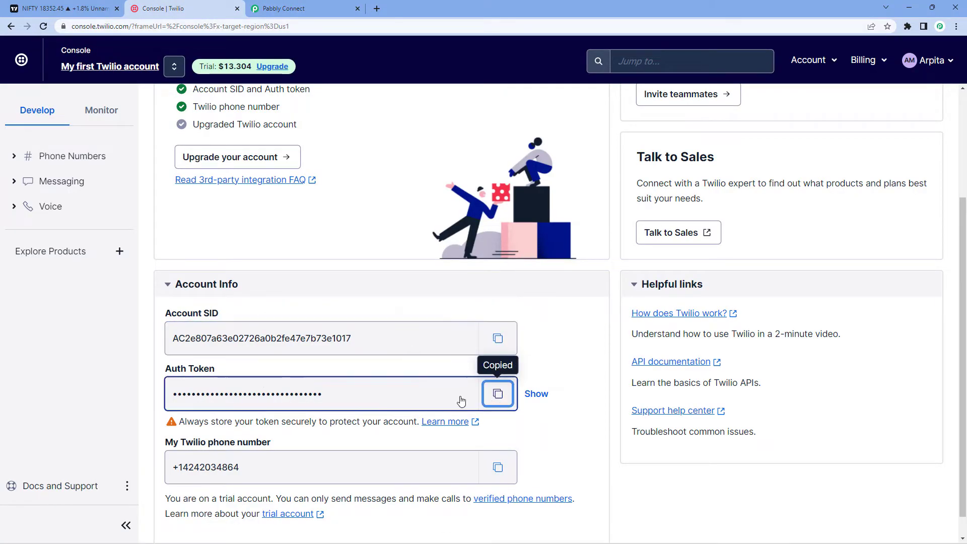
{"action": "left_click", "coordinate": [301, 7]}
{"action": "left_click", "coordinate": [505, 337]}
{"action": "right_click", "coordinate": [505, 337]}
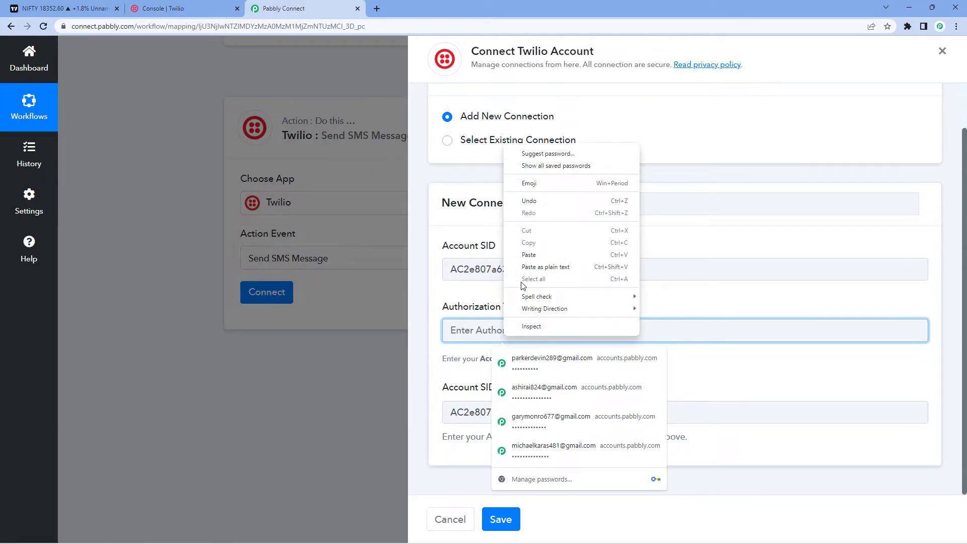
{"action": "left_click", "coordinate": [521, 254]}
{"action": "left_click", "coordinate": [493, 520]}
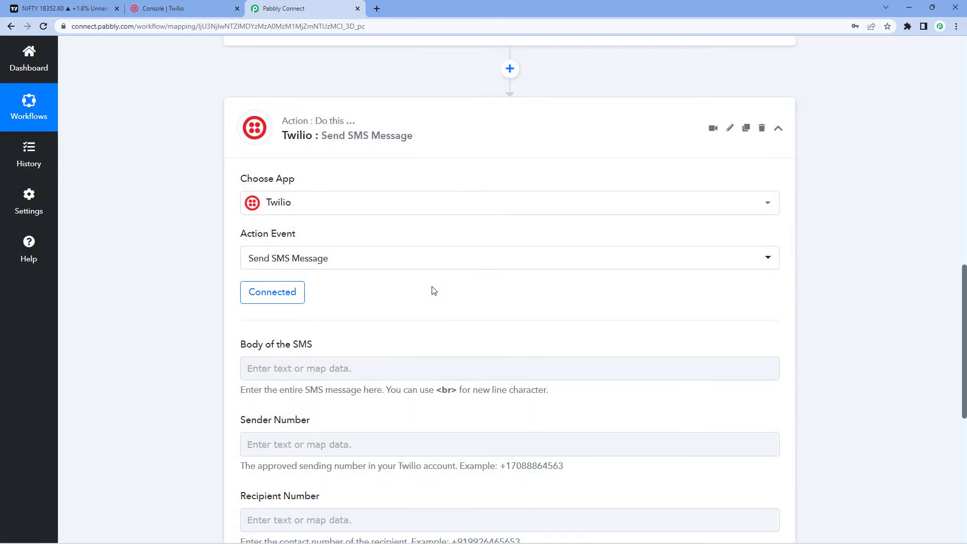
Map the Response from the Tradingview: New Alert step into the Body of the SMS
{"action": "scroll", "coordinate": [396, 274], "scroll_direction": "down", "scroll_amount": 1}
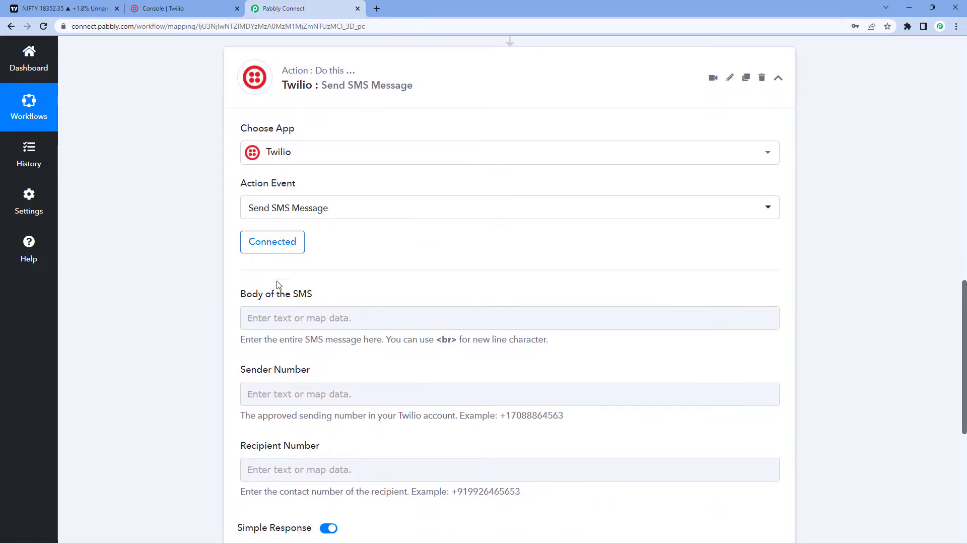
{"action": "scroll", "coordinate": [371, 278], "scroll_direction": "down", "scroll_amount": 1}
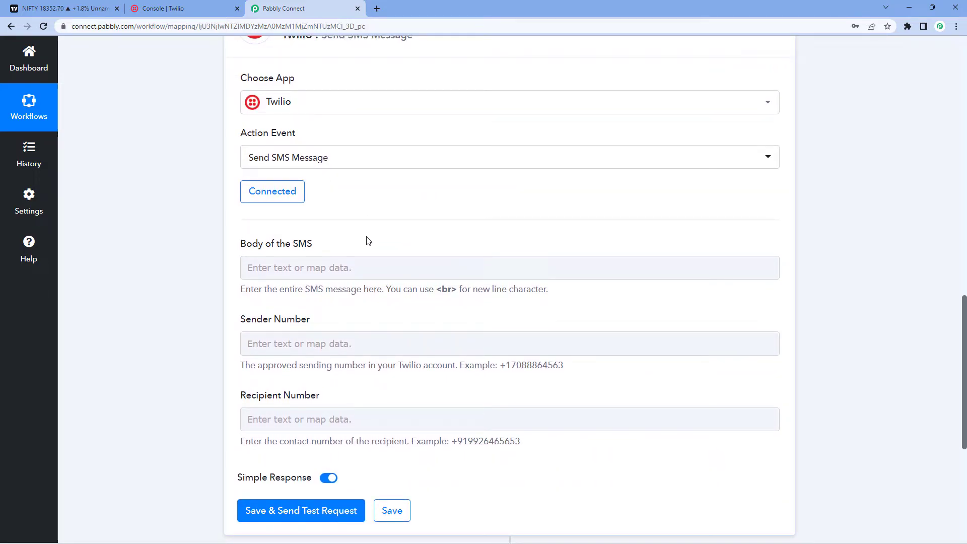
{"action": "scroll", "coordinate": [369, 241], "scroll_direction": "up", "scroll_amount": 9}
{"action": "left_click_drag", "start_coordinate": [520, 298], "coordinate": [704, 323]}
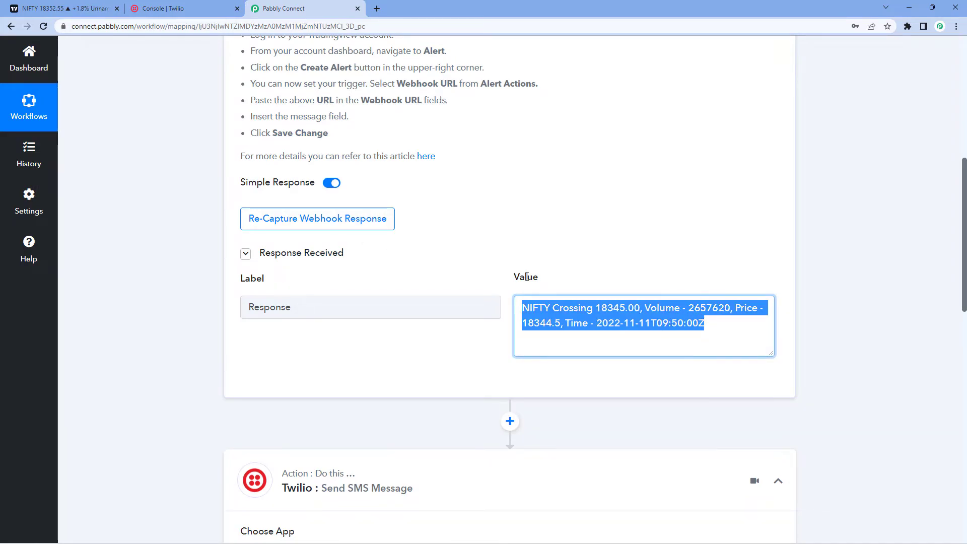
{"action": "left_click", "coordinate": [481, 275]}
{"action": "scroll", "coordinate": [481, 274], "scroll_direction": "down", "scroll_amount": 10}
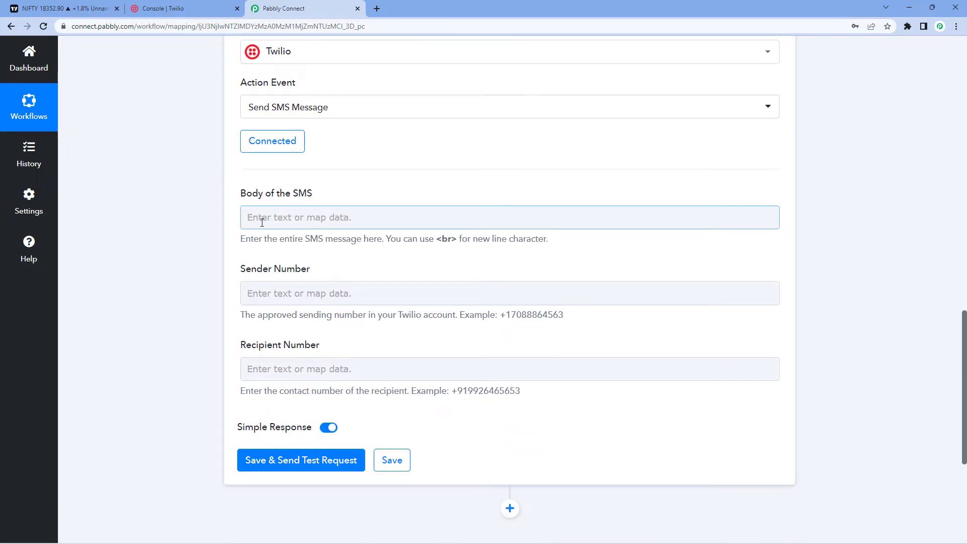
{"action": "left_click", "coordinate": [262, 215]}
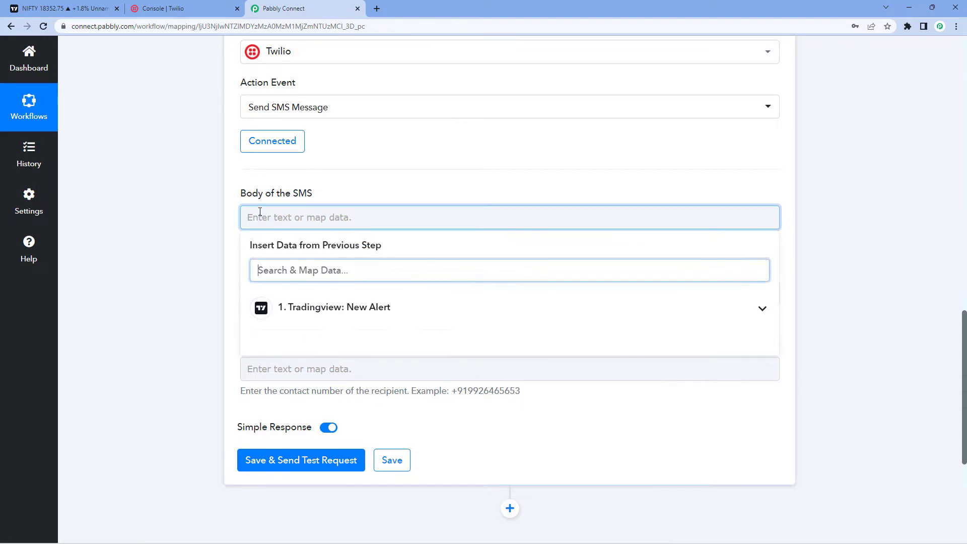
{"action": "left_click", "coordinate": [421, 317]}
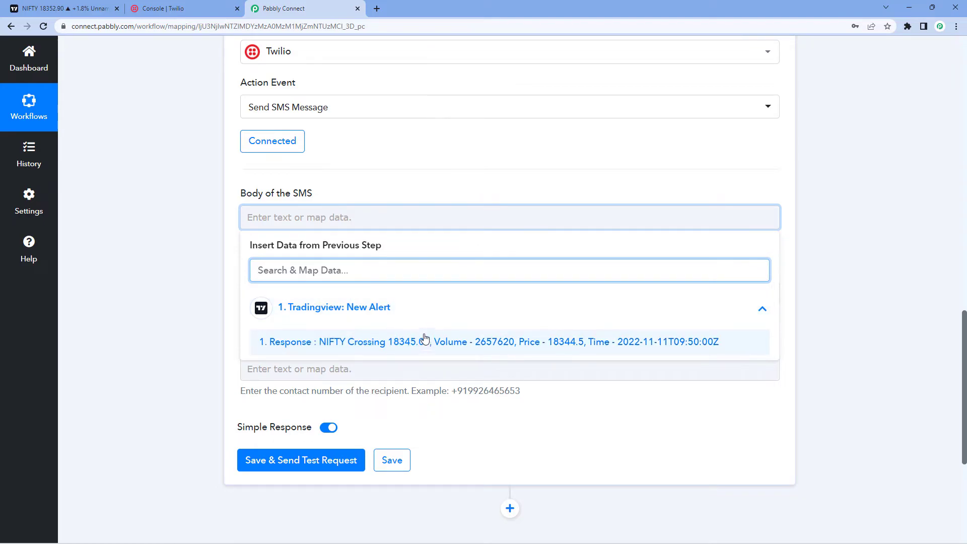
{"action": "left_click", "coordinate": [365, 344]}
{"action": "left_click", "coordinate": [205, 320]}
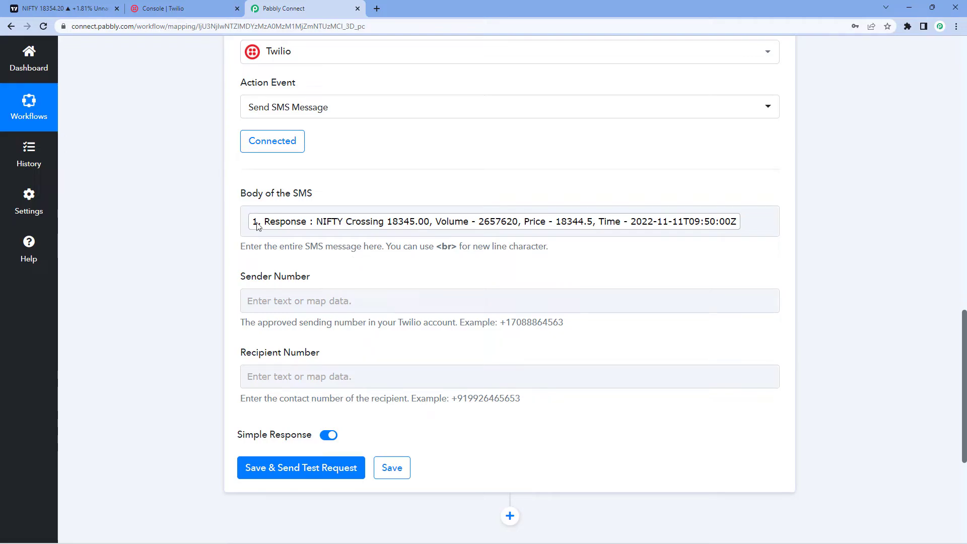
Copy the Twilio phone number from the Twilio console and paste it as the Sender Number in Pabbly Connect
{"action": "left_click", "coordinate": [183, 4]}
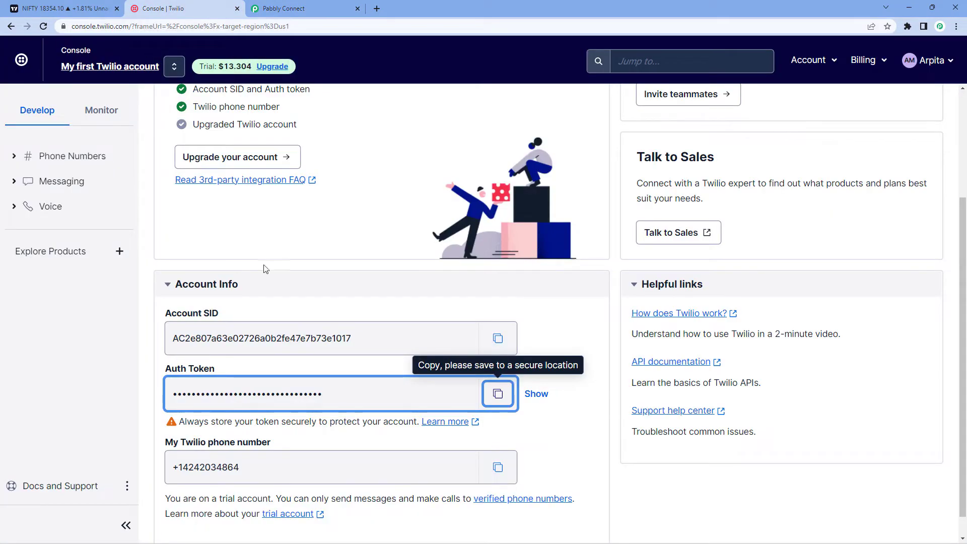
{"action": "scroll", "coordinate": [330, 244], "scroll_direction": "down", "scroll_amount": 1}
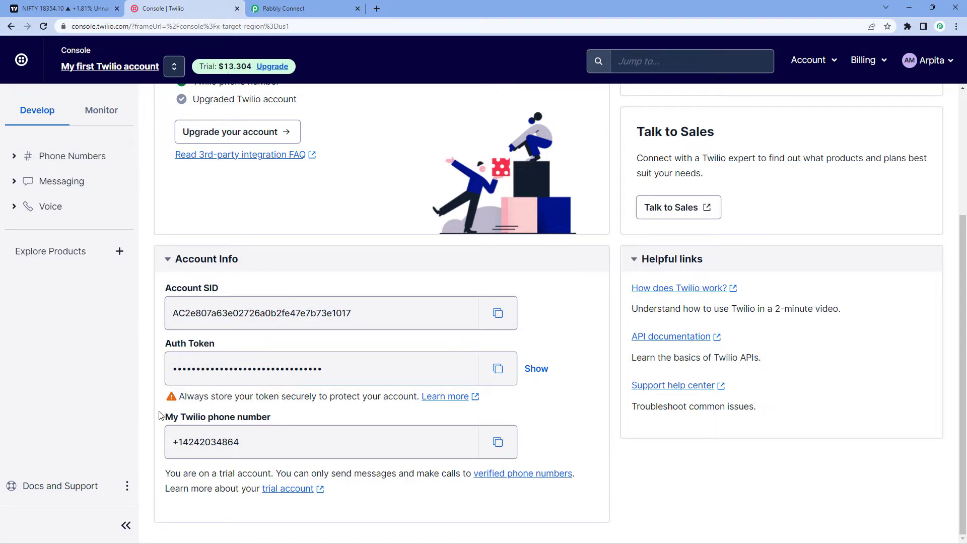
{"action": "left_click", "coordinate": [498, 442]}
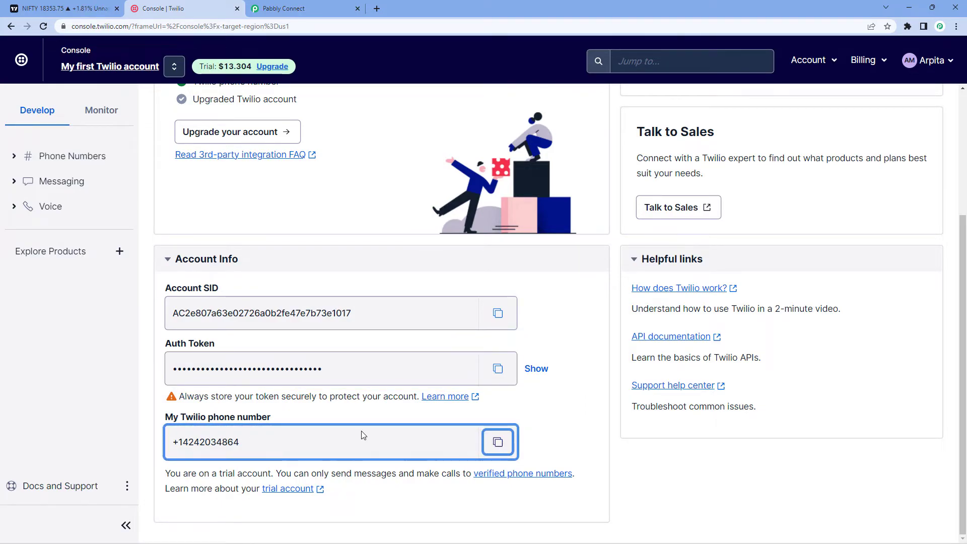
{"action": "left_click", "coordinate": [298, 8]}
{"action": "left_click", "coordinate": [302, 301]}
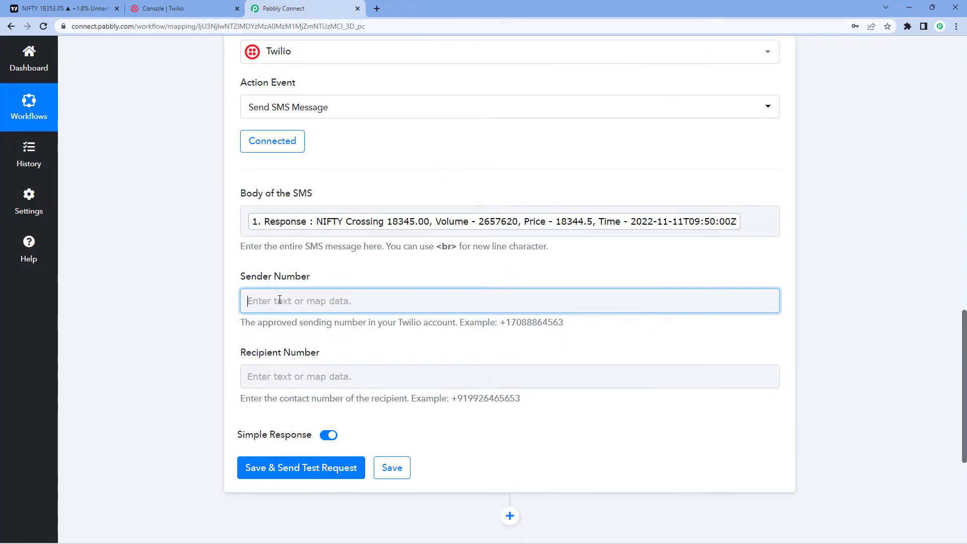
{"action": "right_click", "coordinate": [303, 301]}
{"action": "left_click", "coordinate": [317, 381]}
{"action": "left_click", "coordinate": [225, 343]}
{"action": "scroll", "coordinate": [225, 341], "scroll_direction": "down", "scroll_amount": 5}
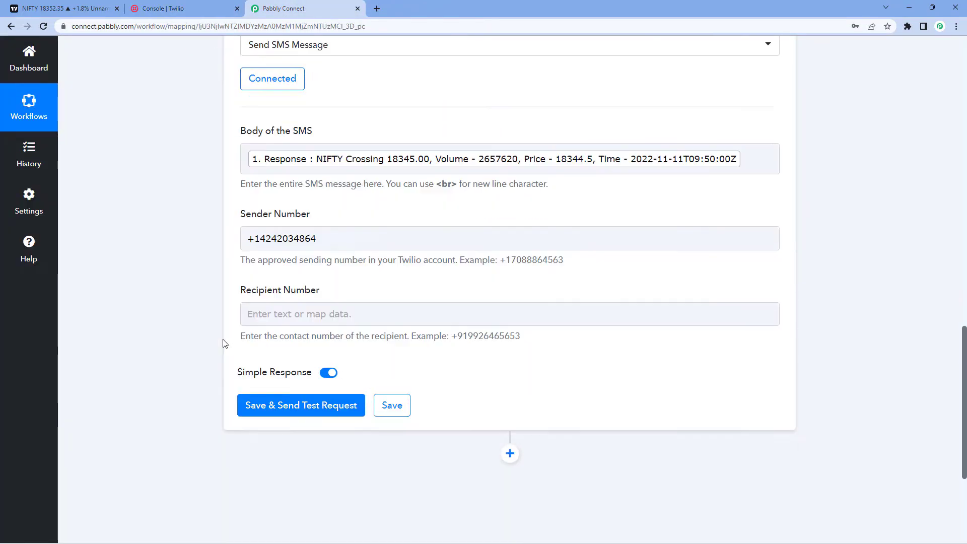
{"action": "scroll", "coordinate": [267, 158], "scroll_direction": "up", "scroll_amount": 1}
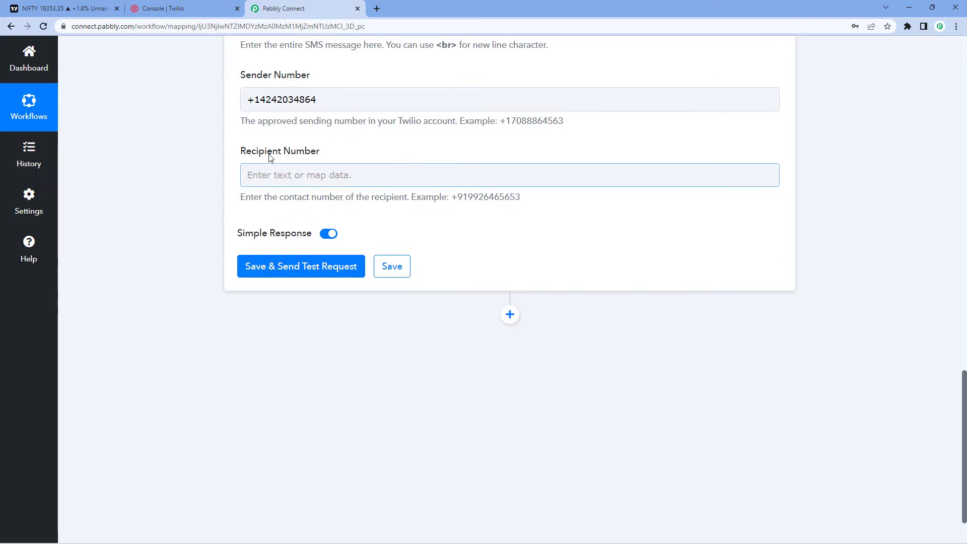
Enter the recipient's phone number with its country code as the Recipient Number, save the action and send a test request
{"action": "left_click", "coordinate": [302, 176]}
{"action": "left_click", "coordinate": [269, 176]}
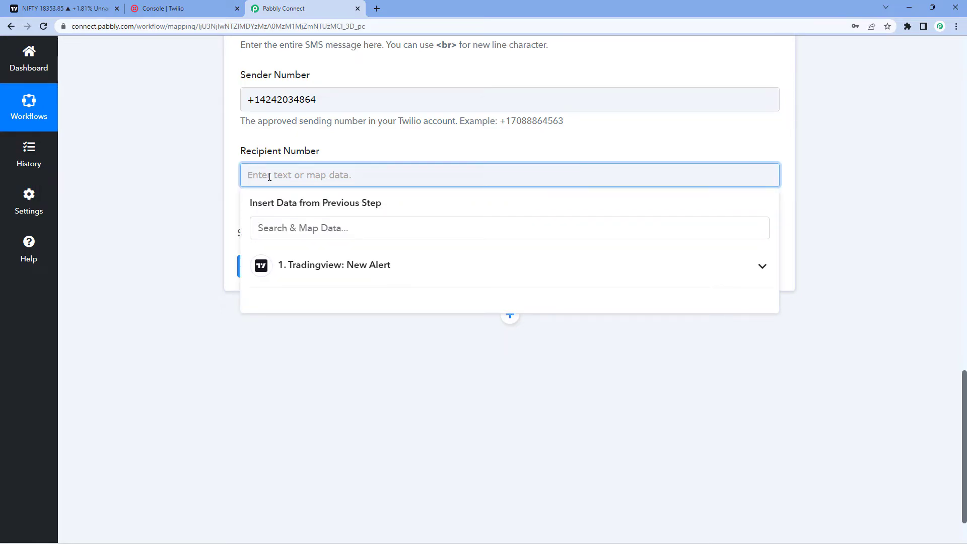
{"action": "type", "text": "+91"}
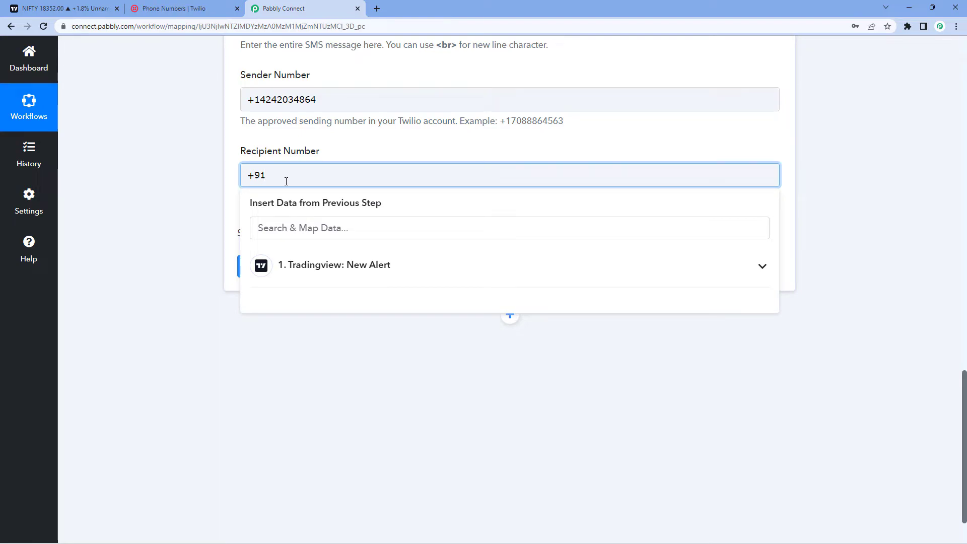
{"action": "type", "text": "98765"}
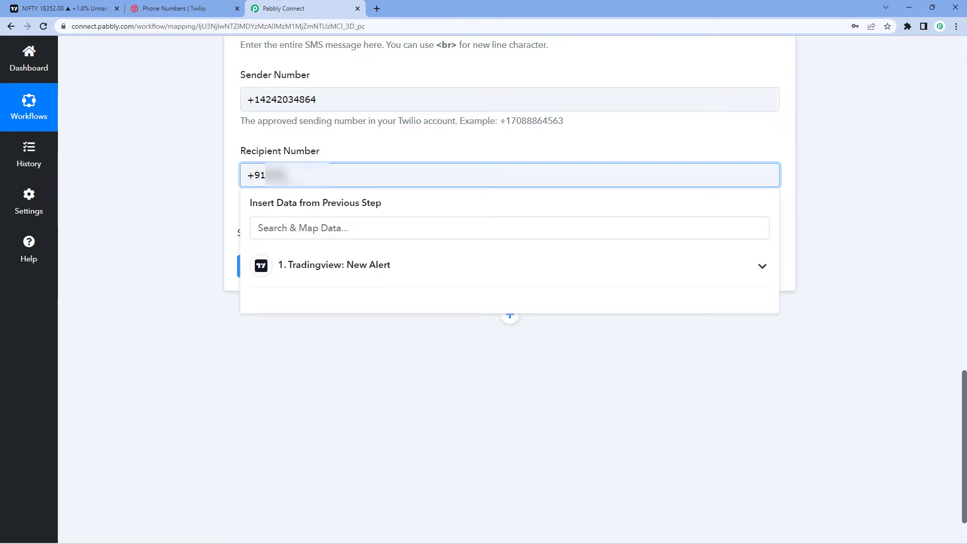
{"action": "type", "text": "43210"}
{"action": "left_click", "coordinate": [204, 194]}
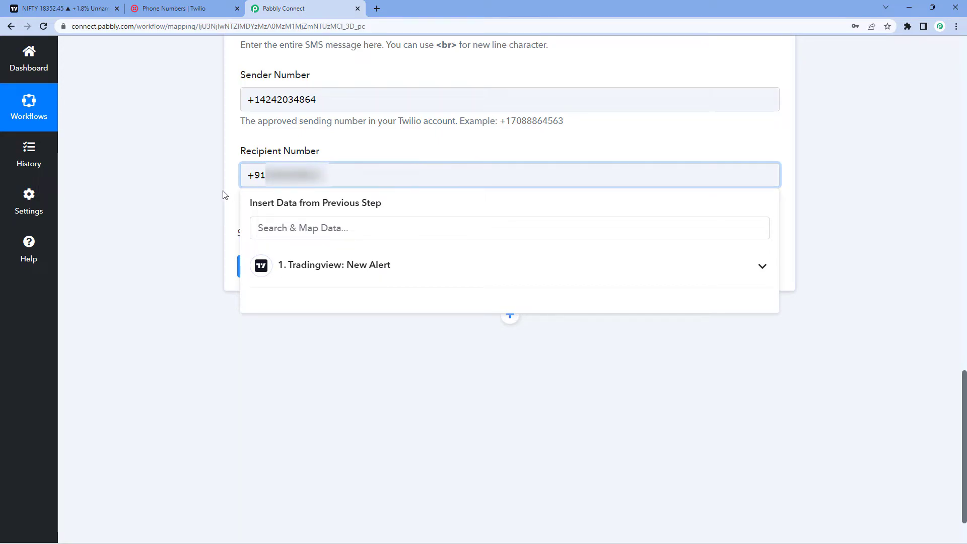
{"action": "left_click", "coordinate": [309, 270]}
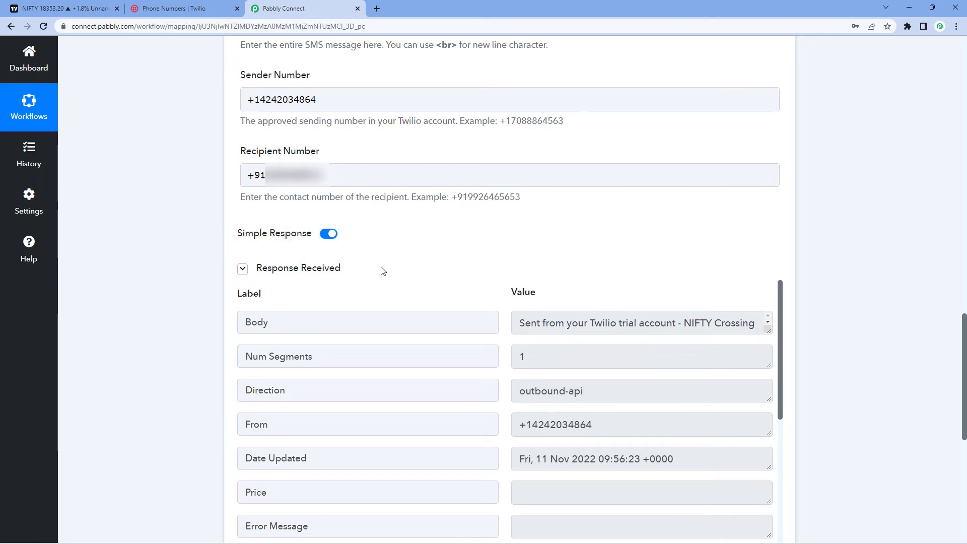
{"action": "scroll", "coordinate": [350, 273], "scroll_direction": "down", "scroll_amount": 1}
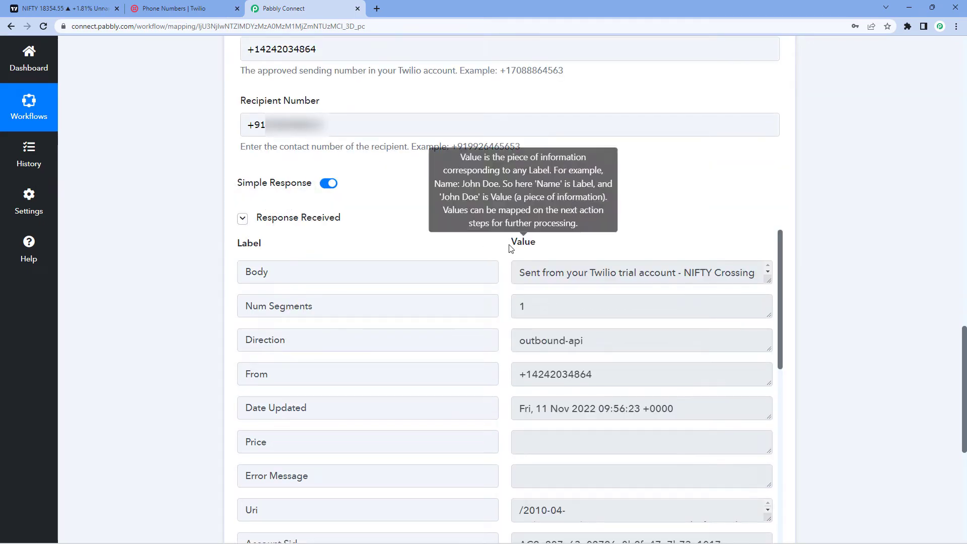
{"action": "scroll", "coordinate": [488, 263], "scroll_direction": "up", "scroll_amount": 1}
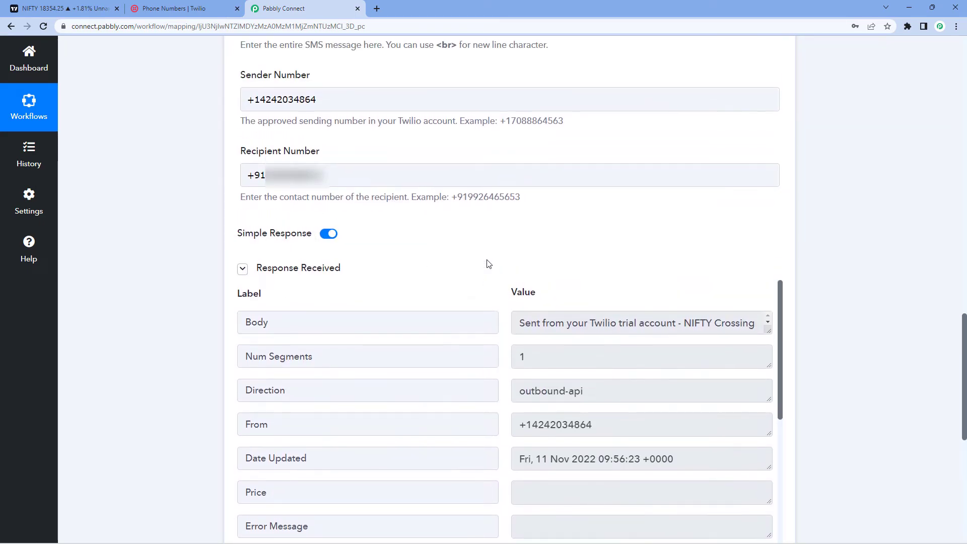
Collapse the Twilio: Send SMS Message action and the Tradingview: New Alert trigger in the workflow
{"action": "scroll", "coordinate": [432, 229], "scroll_direction": "up", "scroll_amount": 3}
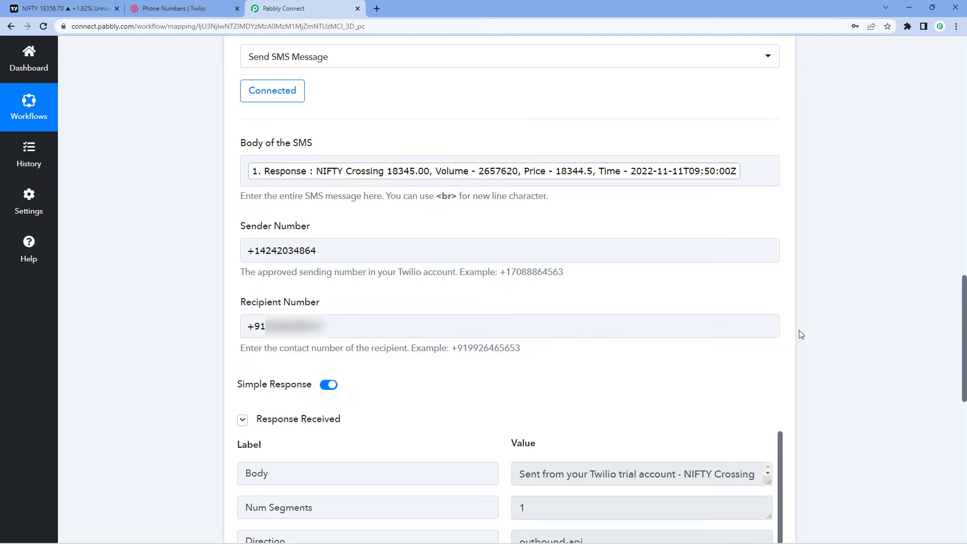
{"action": "scroll", "coordinate": [792, 335], "scroll_direction": "up", "scroll_amount": 6}
{"action": "left_click", "coordinate": [779, 229]}
{"action": "scroll", "coordinate": [814, 221], "scroll_direction": "up", "scroll_amount": 7}
{"action": "left_click", "coordinate": [780, 217]}
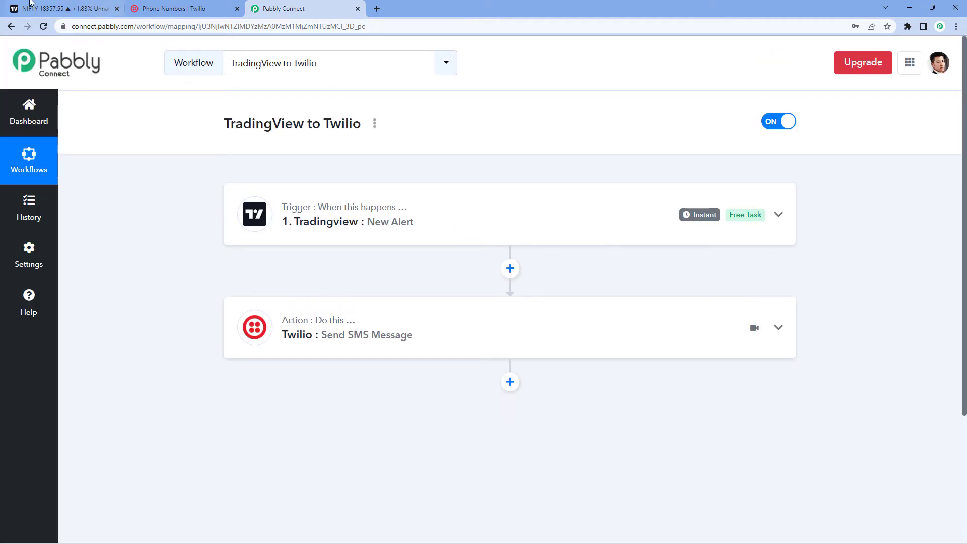
Switch to TradingView, cancel editing the NIFTY alert, dismiss its alert notification, and return to Pabbly Connect
{"action": "left_click", "coordinate": [53, 8]}
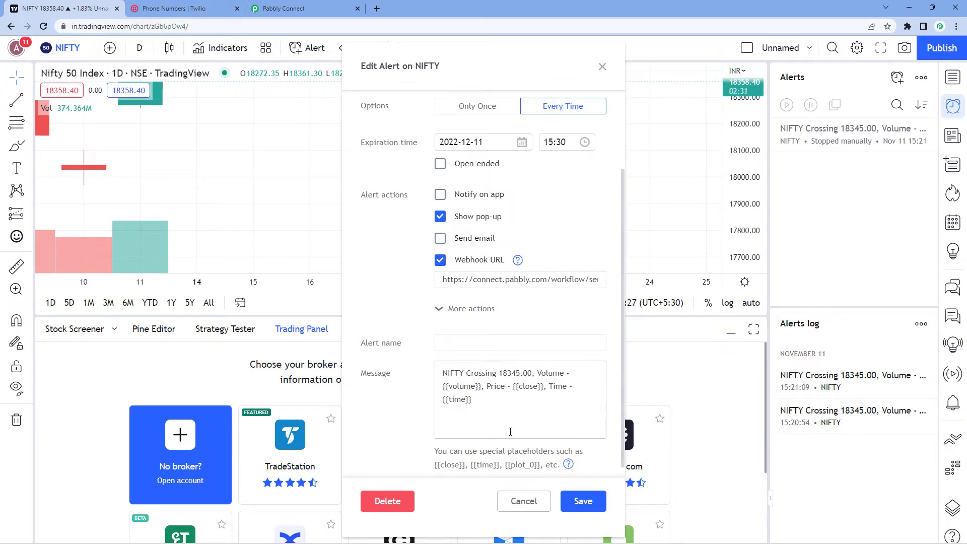
{"action": "left_click", "coordinate": [524, 502]}
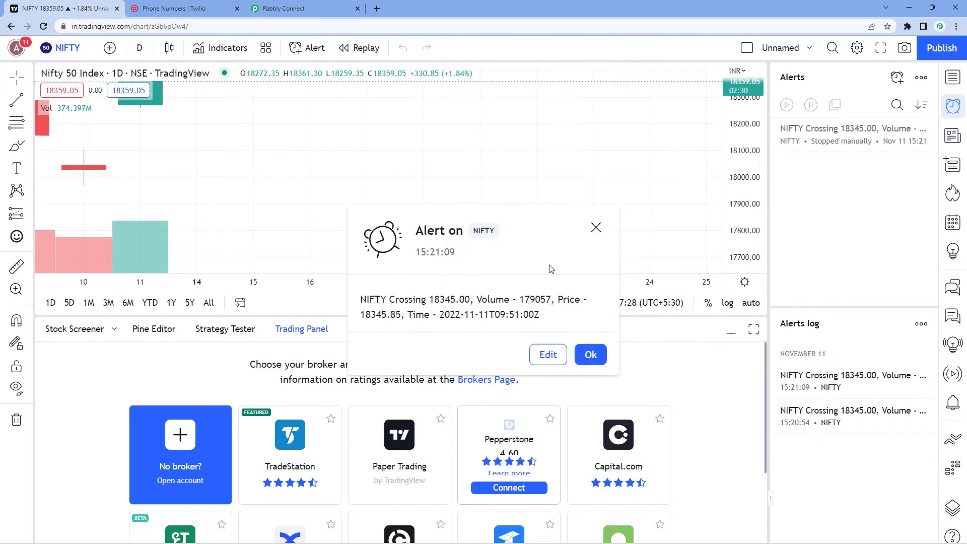
{"action": "left_click", "coordinate": [590, 354]}
{"action": "left_click", "coordinate": [292, 8]}
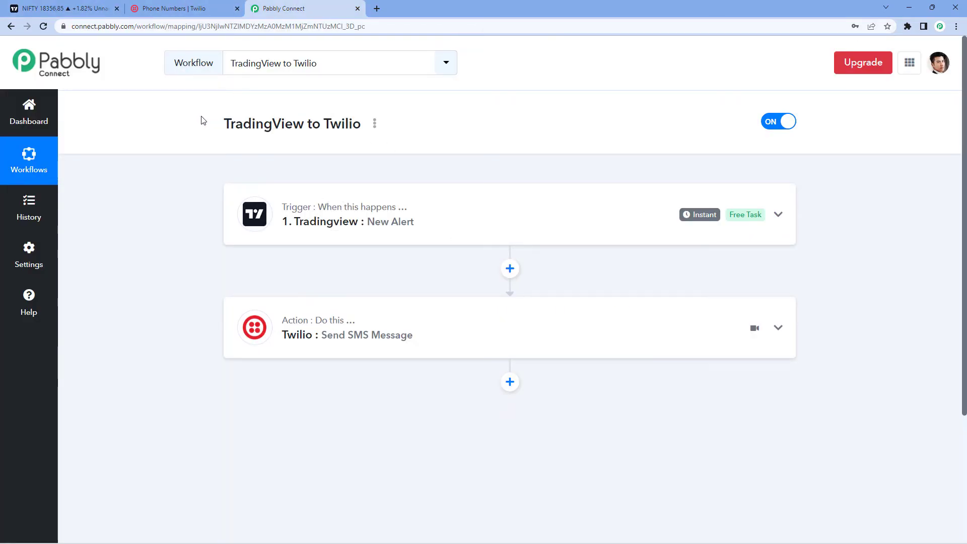
Restart the stopped NIFTY alert in TradingView, set its crossing value to 18355.00 and save it
{"action": "left_click", "coordinate": [82, 6]}
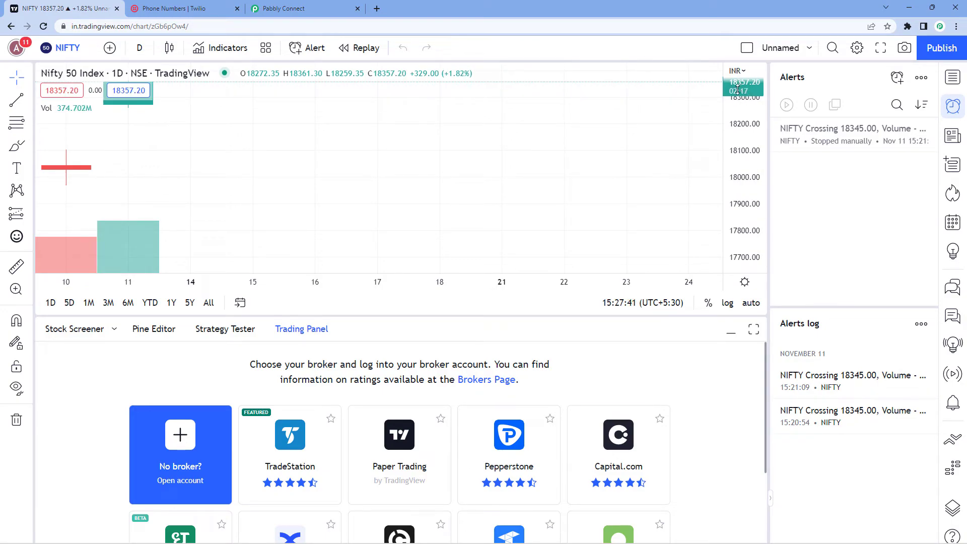
{"action": "mouse_move", "coordinate": [883, 136]}
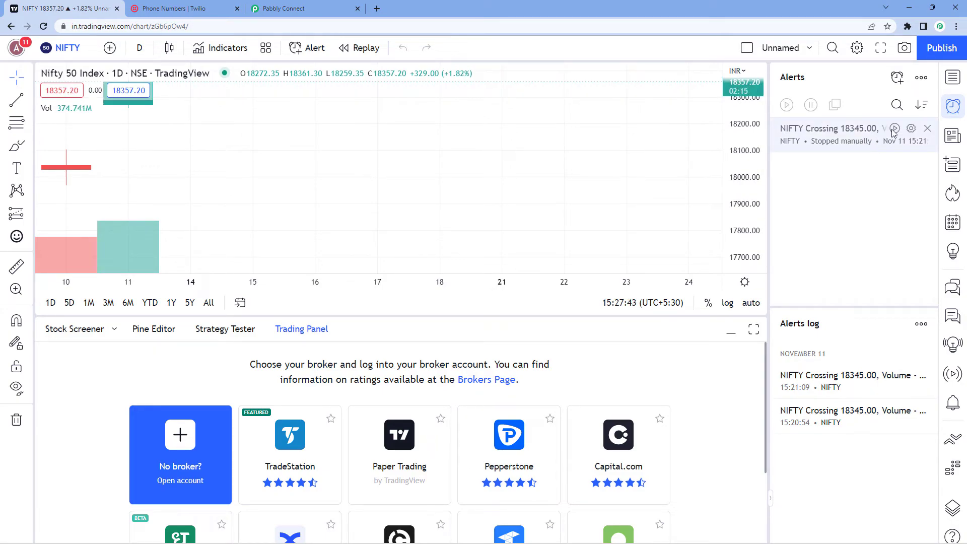
{"action": "left_click", "coordinate": [894, 128]}
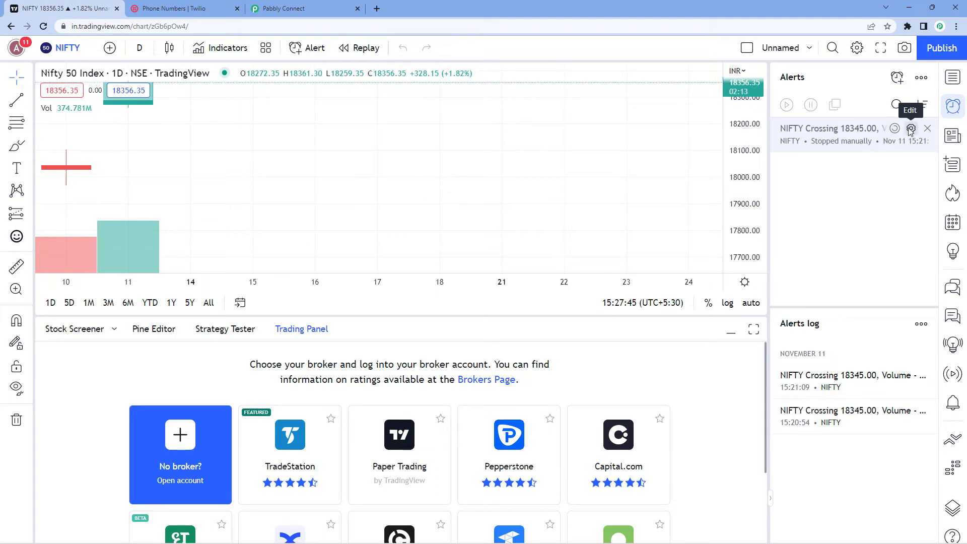
{"action": "left_click", "coordinate": [912, 129]}
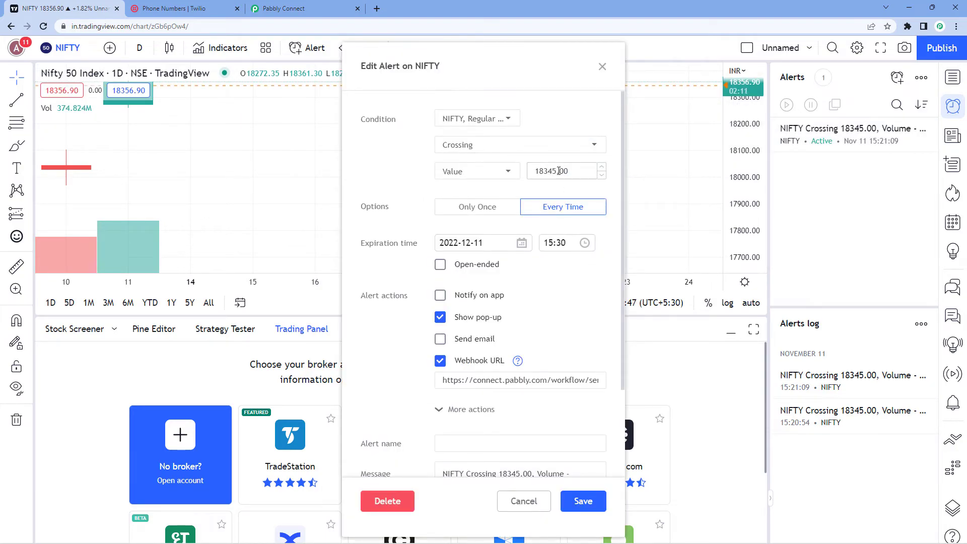
{"action": "left_click_drag", "start_coordinate": [556, 172], "coordinate": [544, 191]}
{"action": "type", "text": "55"}
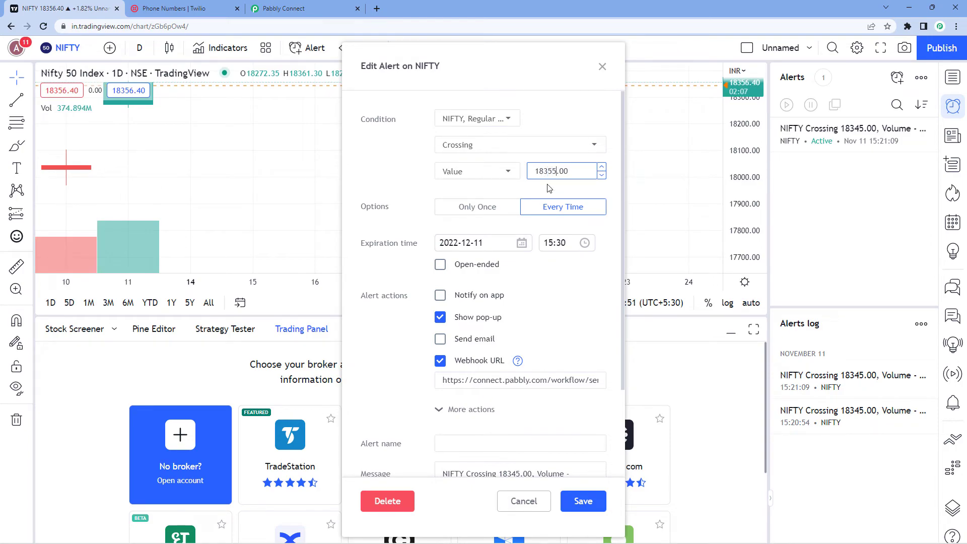
{"action": "left_click", "coordinate": [583, 501]}
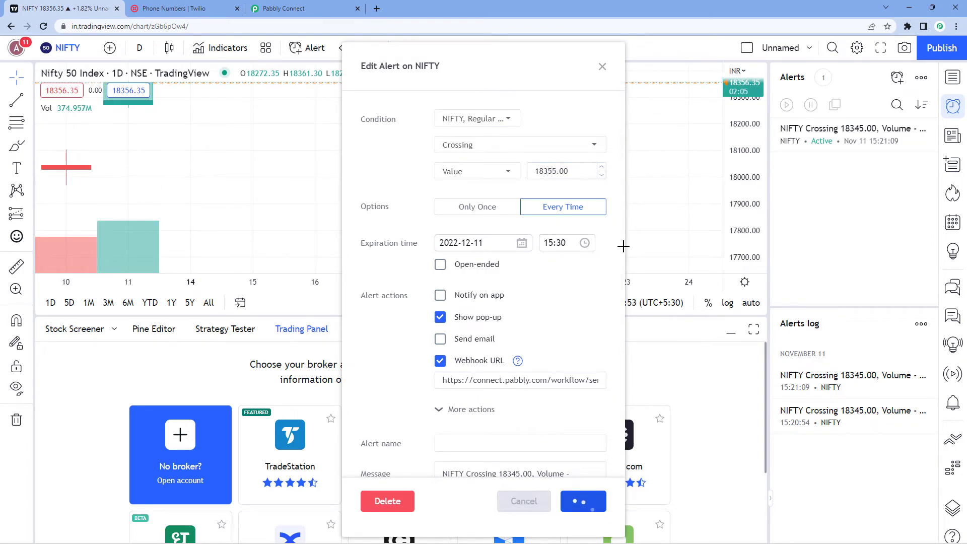
Watch the NIFTY chart until the alert triggers, and switch back to the Pabbly Connect workflow
{"action": "scroll", "coordinate": [652, 169], "scroll_direction": "up", "scroll_amount": 2}
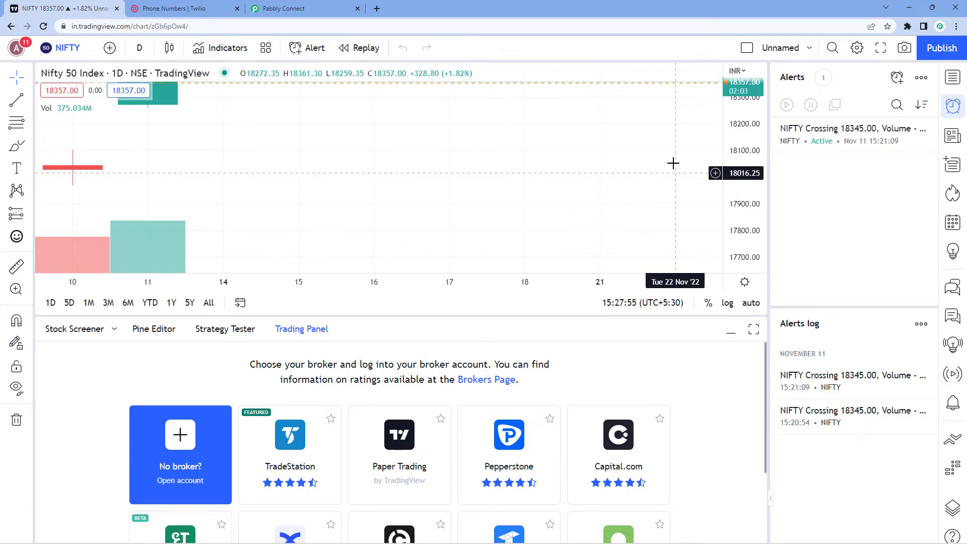
{"action": "scroll", "coordinate": [674, 163], "scroll_direction": "down", "scroll_amount": 1}
{"action": "mouse_move", "coordinate": [855, 135]}
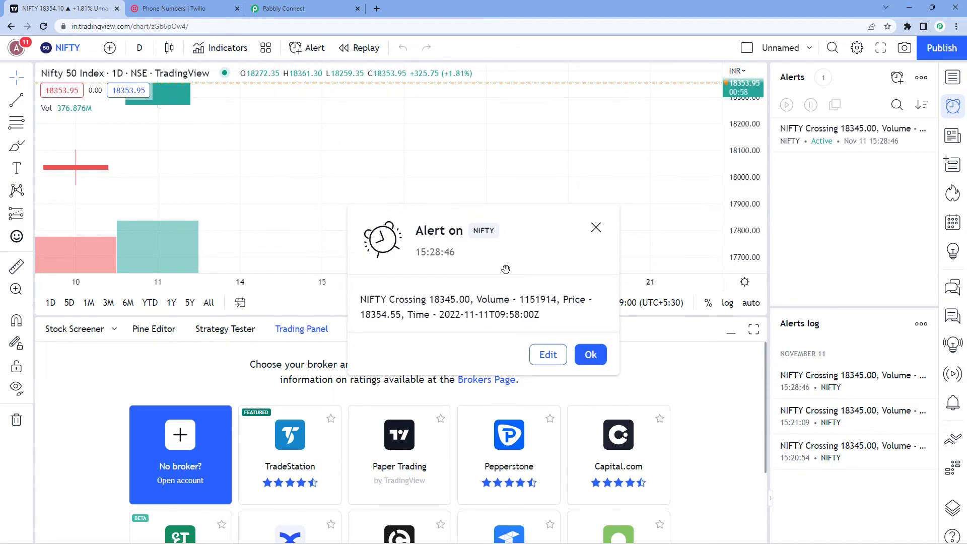
{"action": "left_click", "coordinate": [198, 6]}
{"action": "left_click", "coordinate": [284, 7]}
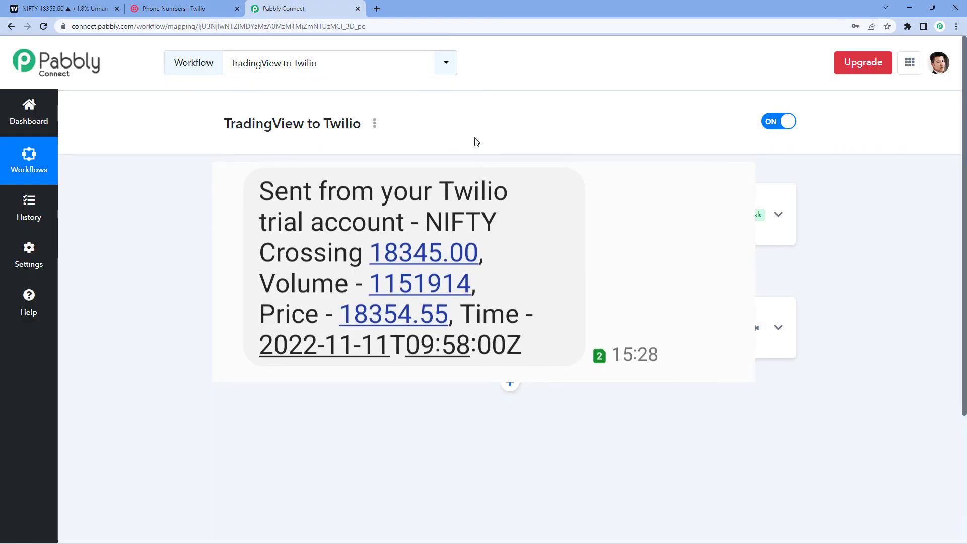